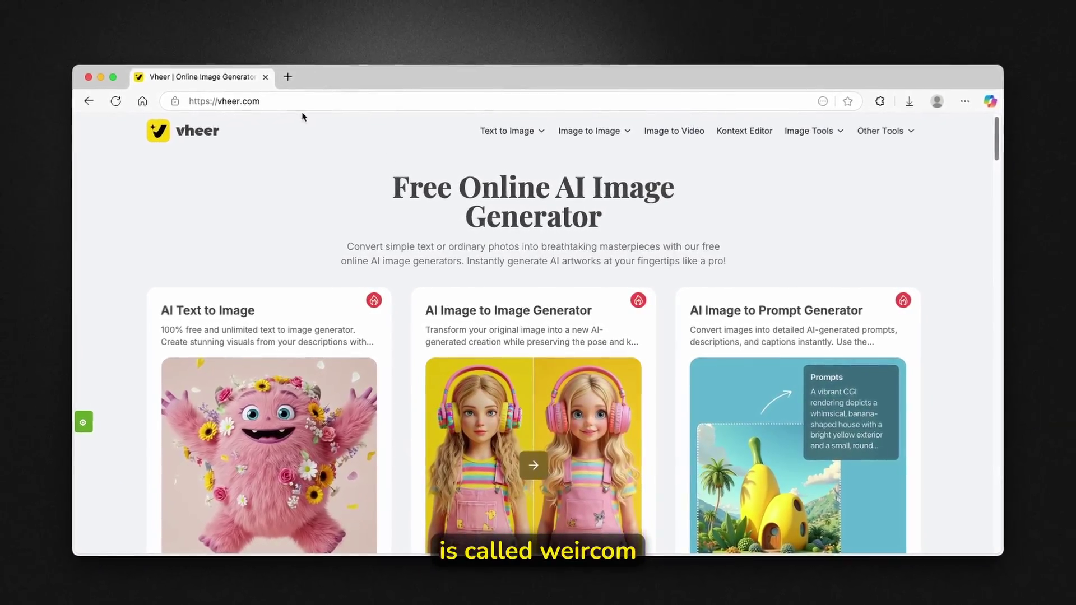
# Step: Look over the AI tools featured on the Vheer home page, from AI Text to Image to Image to Text Converter
pyautogui.click(302, 103)
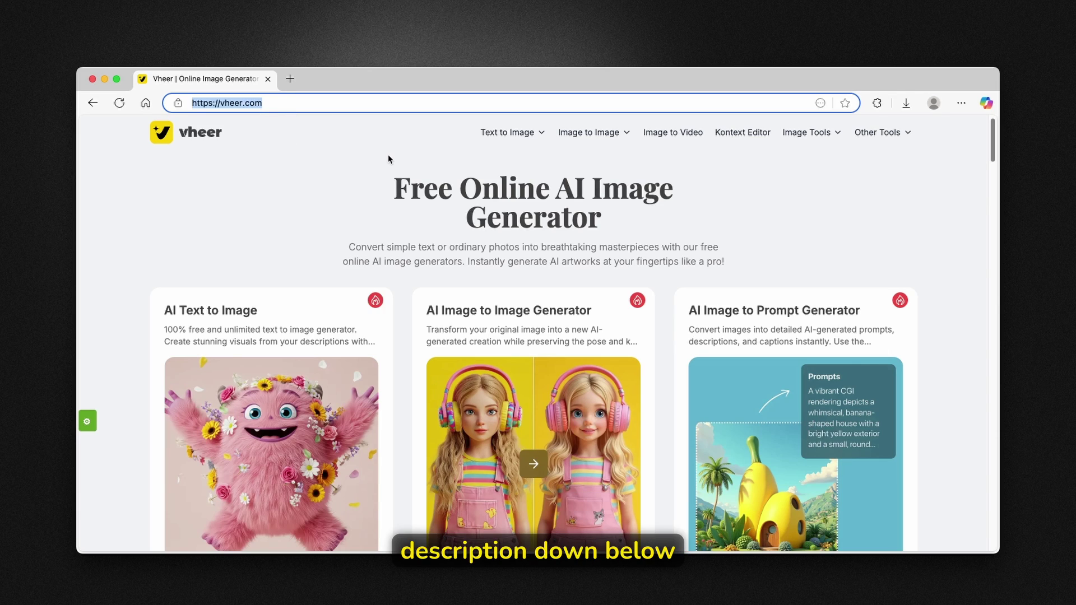
pyautogui.click(427, 158)
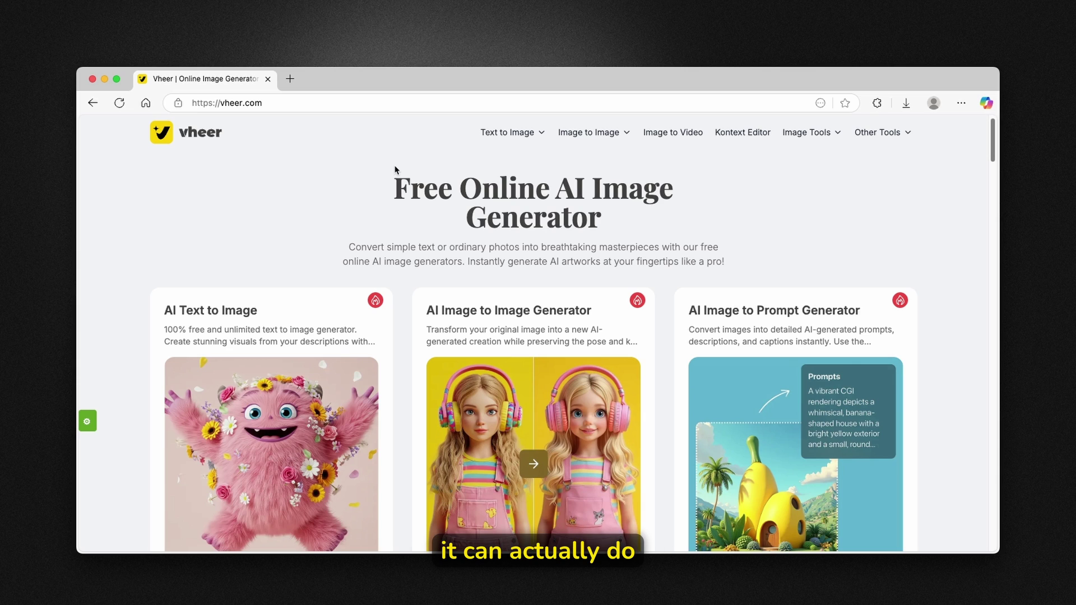
pyautogui.scroll(-2, 382, 196)
pyautogui.scroll(2, 377, 241)
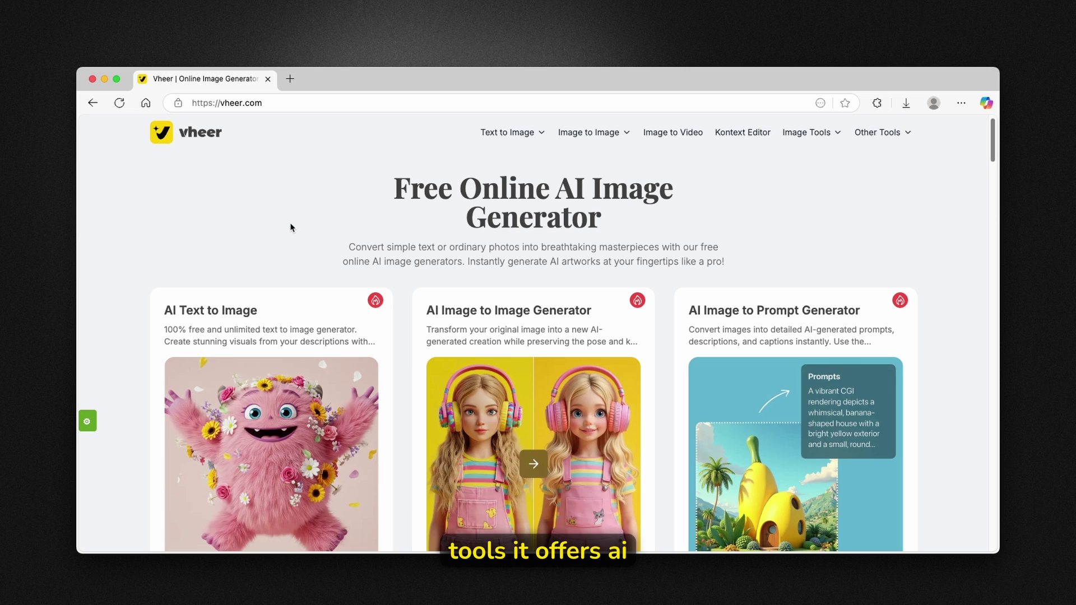
pyautogui.scroll(-2, 292, 227)
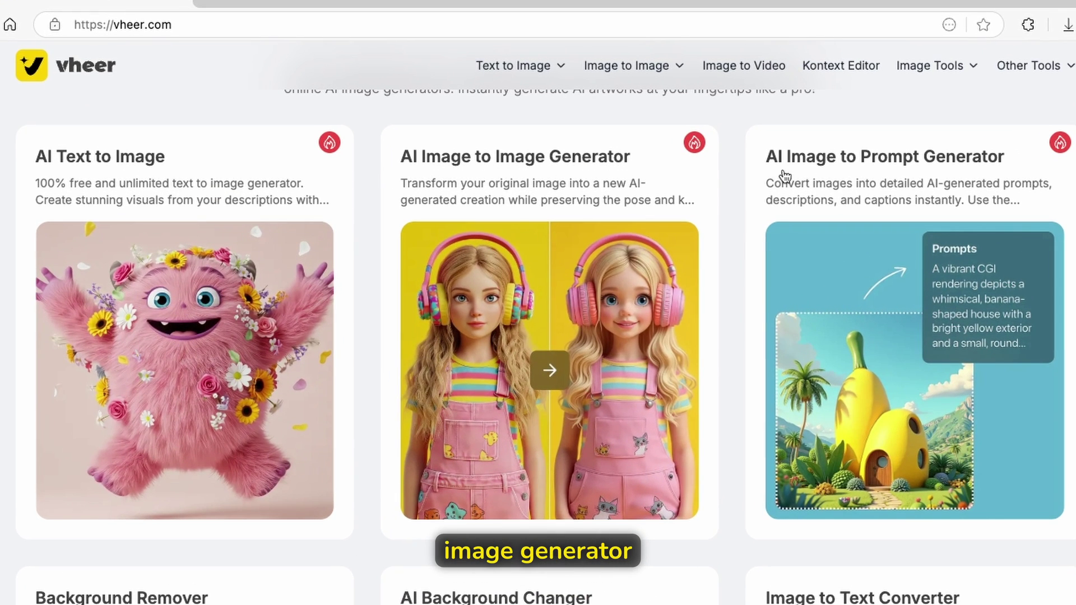
pyautogui.scroll(-7, 163, 297)
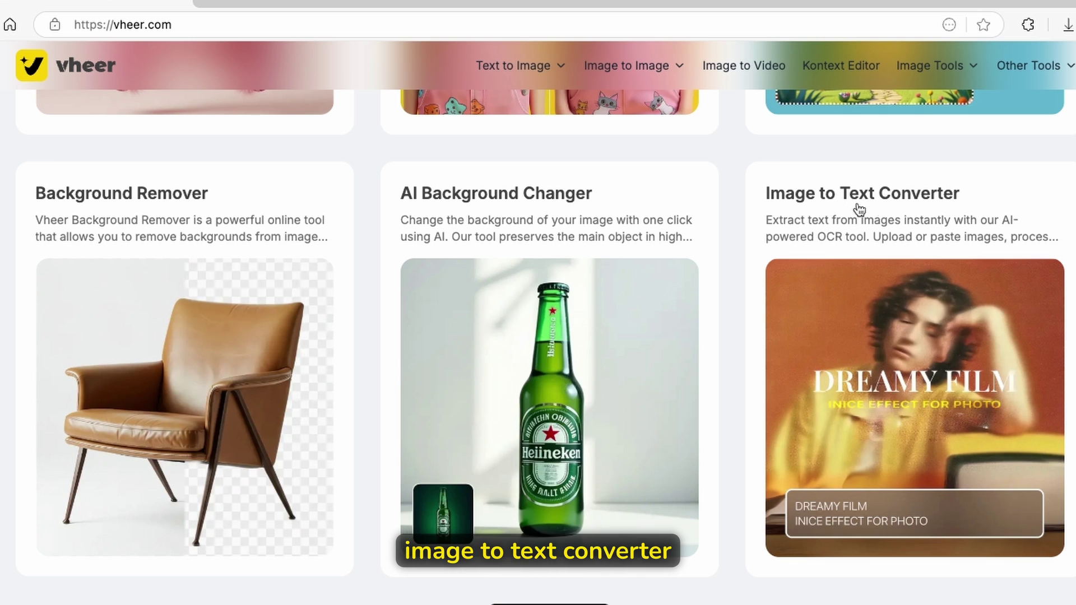
pyautogui.scroll(-4, 764, 247)
pyautogui.scroll(3, 695, 280)
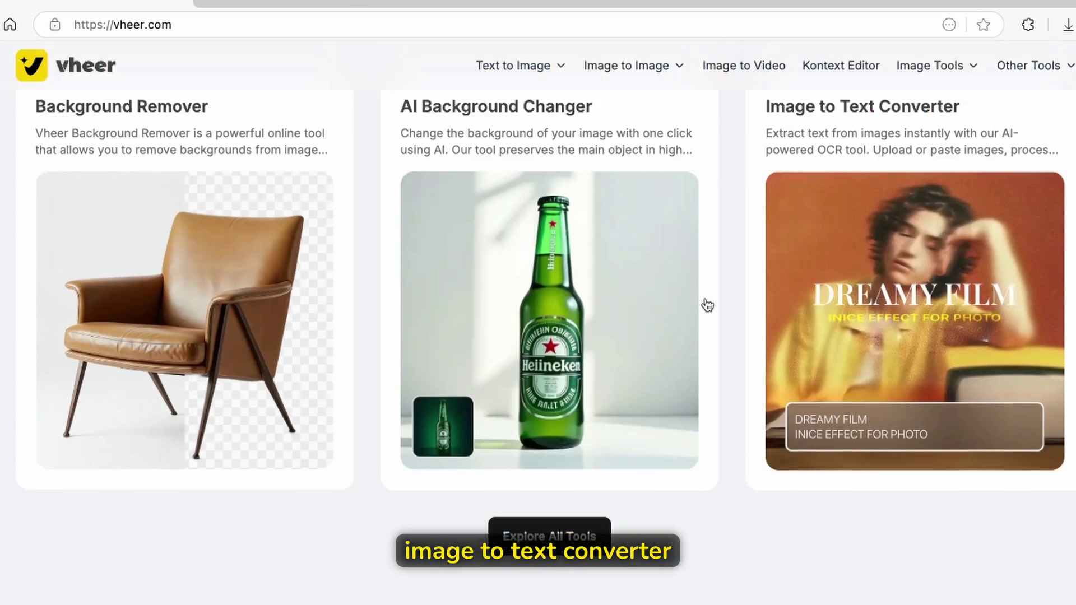
pyautogui.scroll(-3, 644, 358)
# Step: Open the full list of all tools and browse its categories down to Image Generators
pyautogui.click(586, 415)
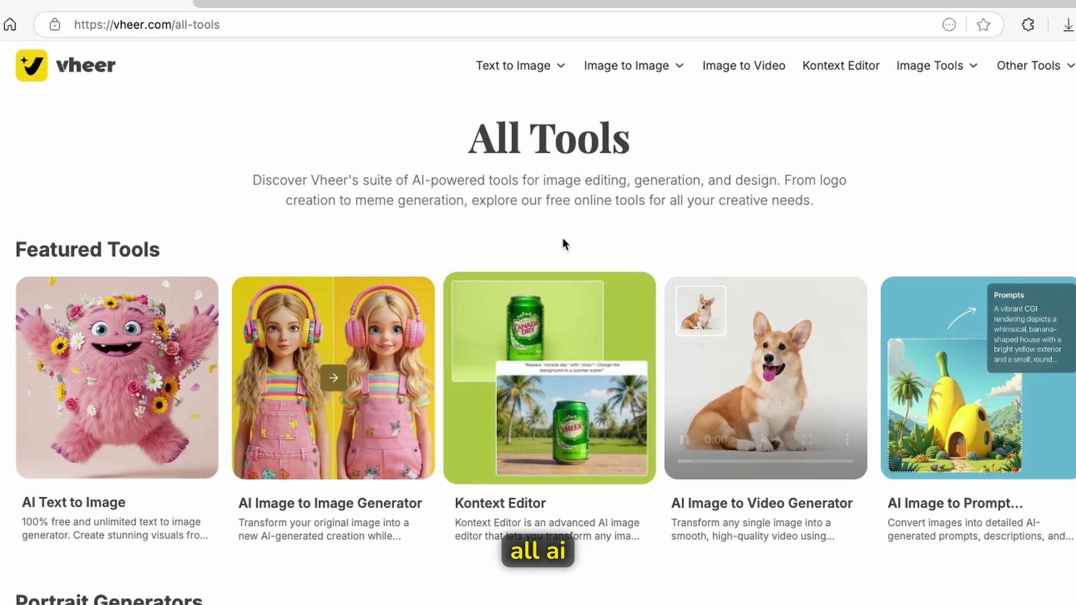
pyautogui.scroll(-3, 346, 212)
pyautogui.scroll(-18, 346, 212)
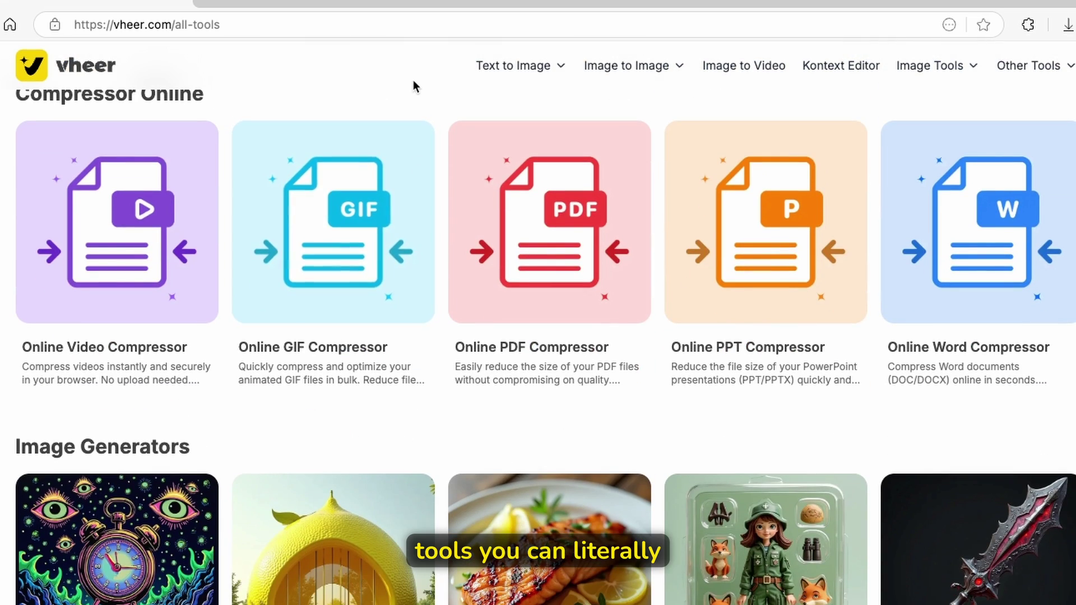
# Step: Open the AI Text to Image Generator and enter its image generation workspace
pyautogui.click(509, 71)
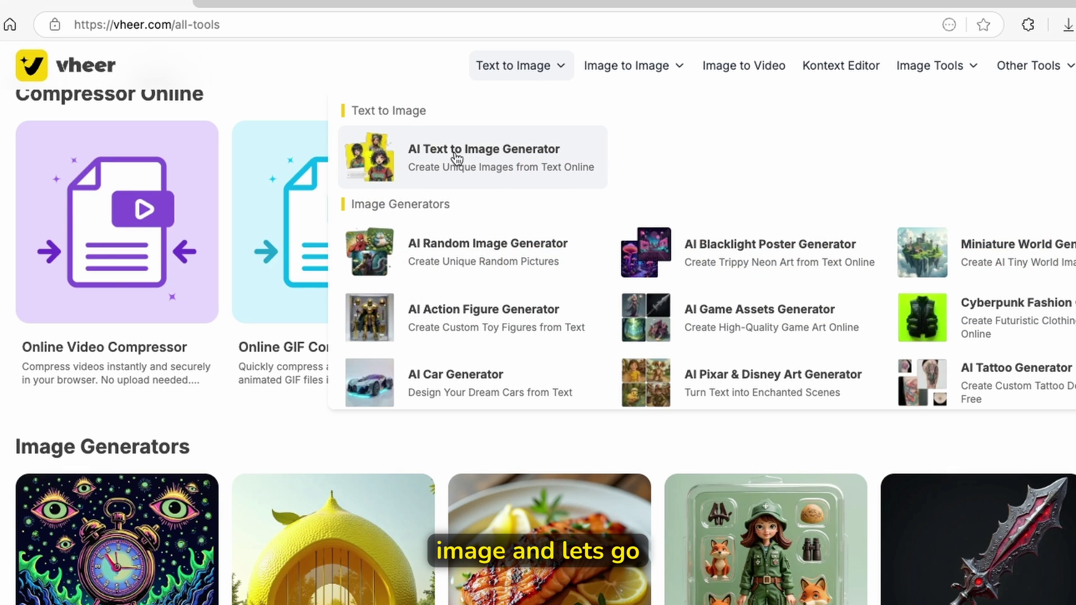
pyautogui.click(472, 167)
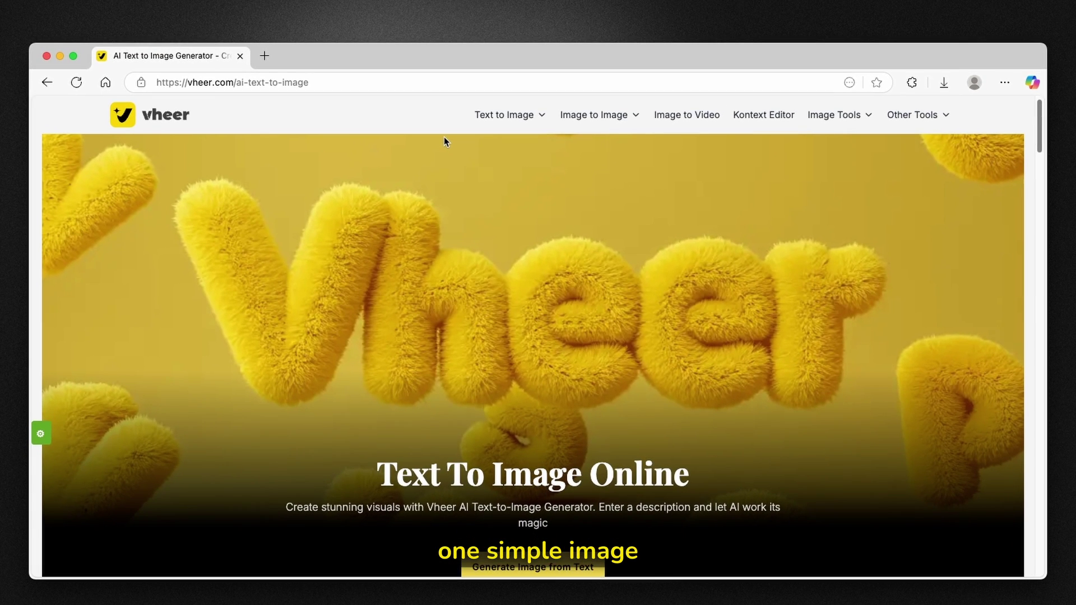
pyautogui.scroll(-3, 476, 215)
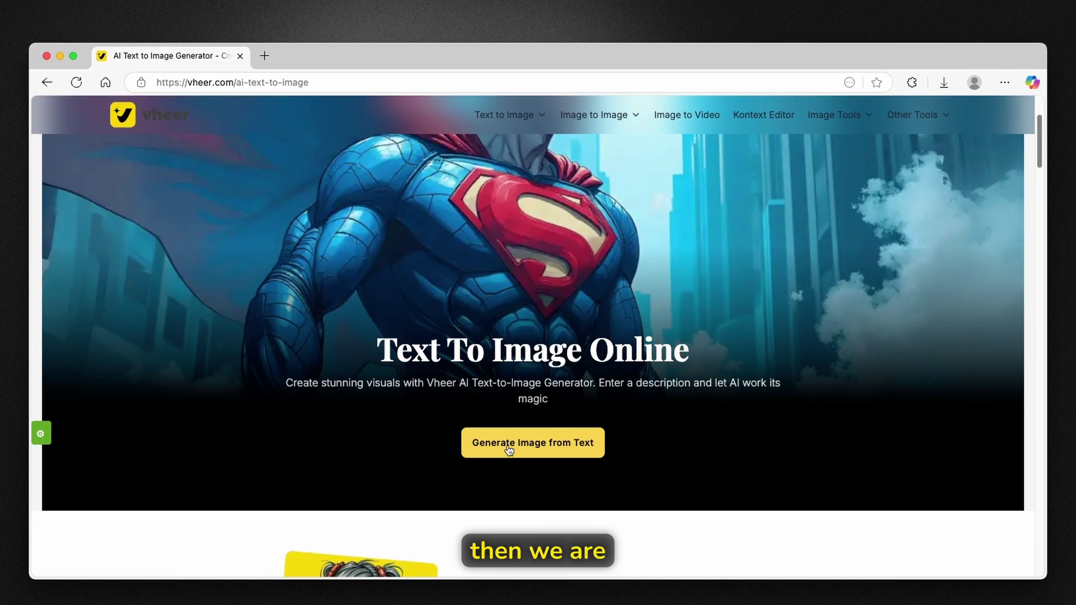
pyautogui.click(508, 448)
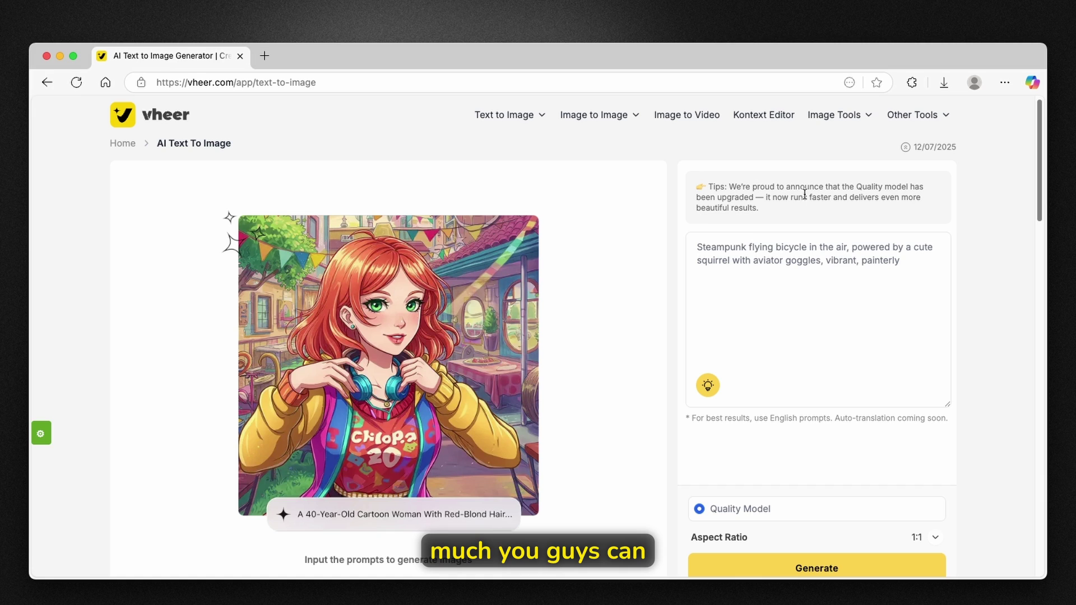
# Step: Fill the image prompt with an automatically suggested idea and read through its wording
pyautogui.scroll(-3, 746, 398)
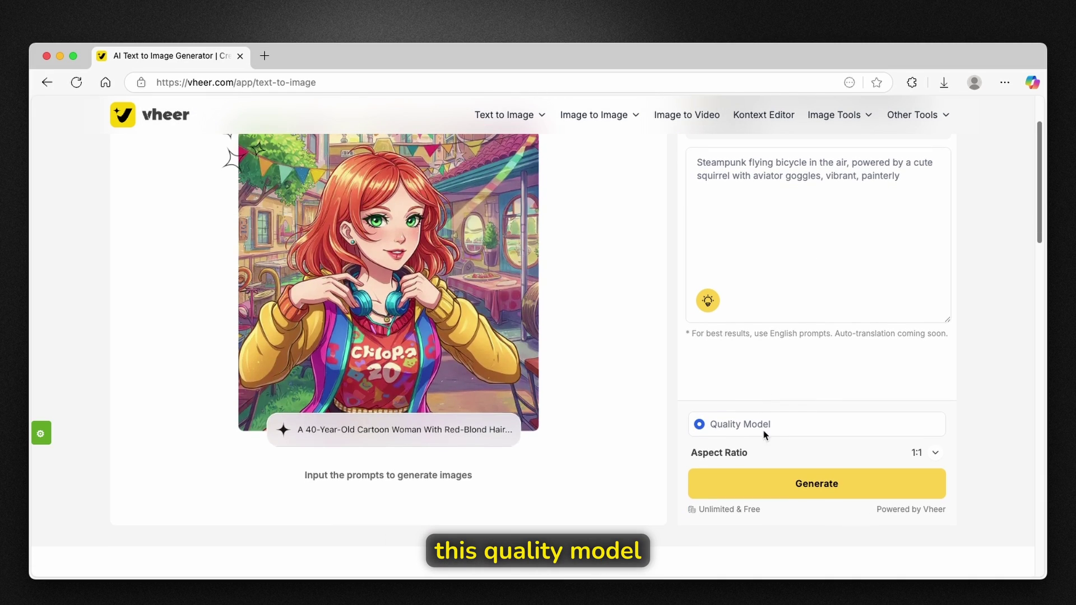
pyautogui.scroll(3, 750, 430)
pyautogui.click(749, 273)
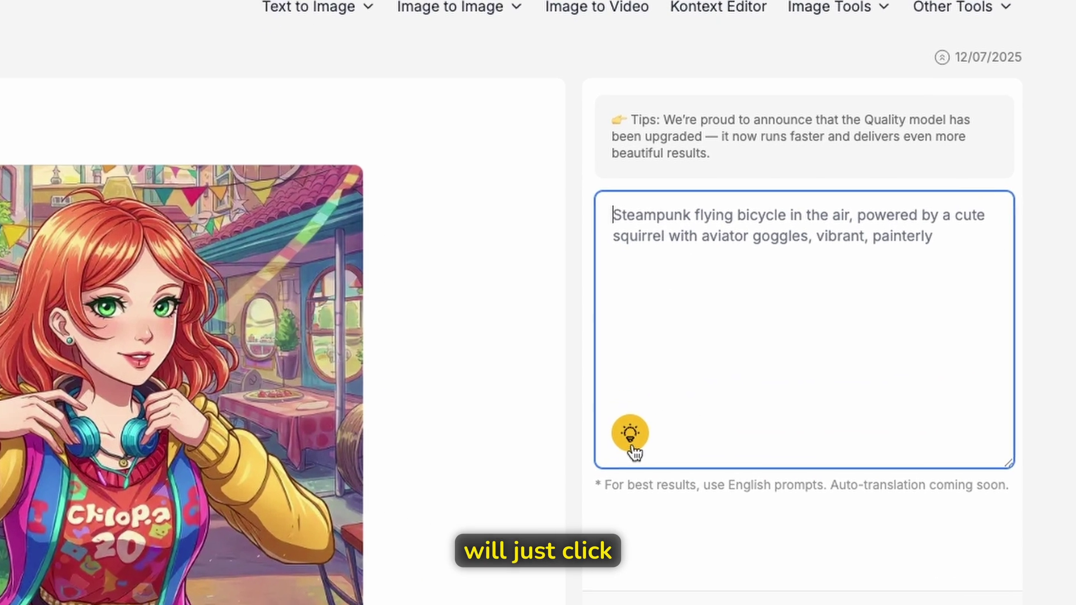
pyautogui.click(708, 385)
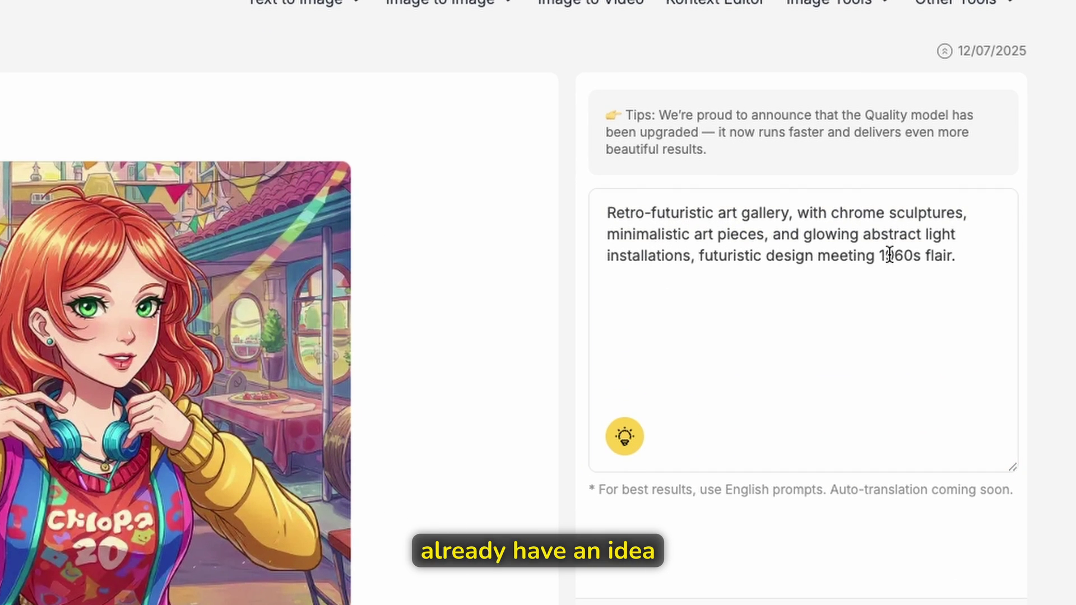
pyautogui.moveTo(608, 212); pyautogui.dragTo(789, 213)
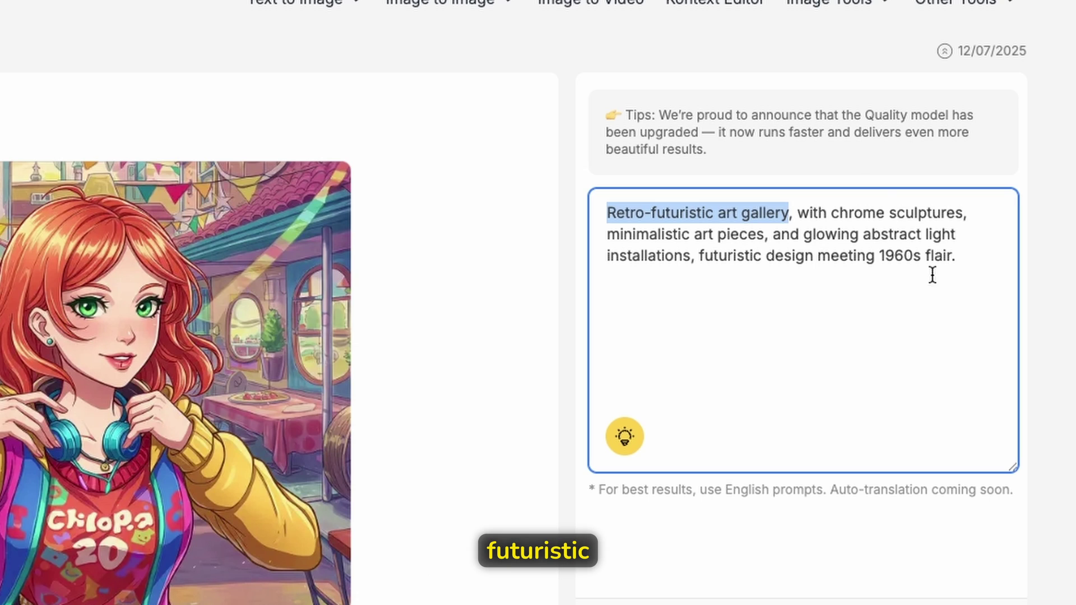
pyautogui.moveTo(882, 259); pyautogui.dragTo(959, 262)
pyautogui.click(959, 261)
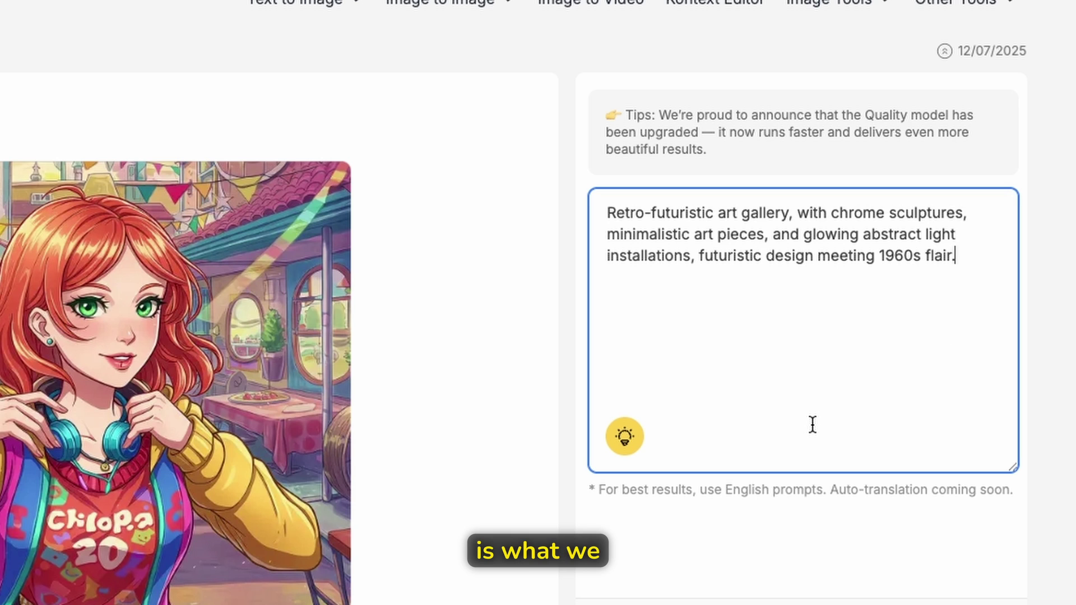
# Step: Set the aspect ratio of the image to 16:9
pyautogui.scroll(-1, 845, 481)
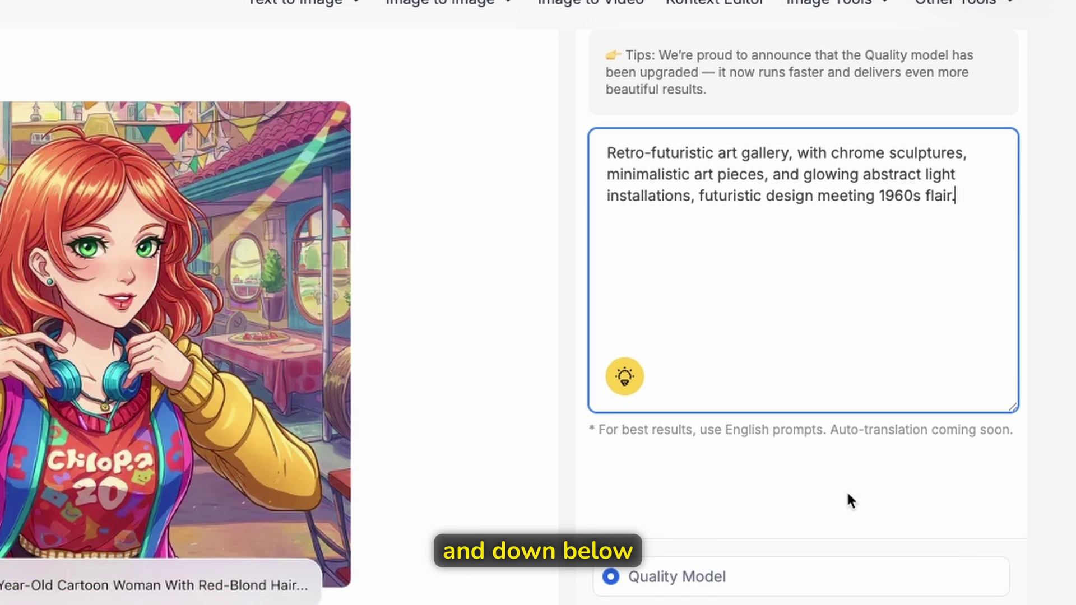
pyautogui.scroll(-2, 917, 513)
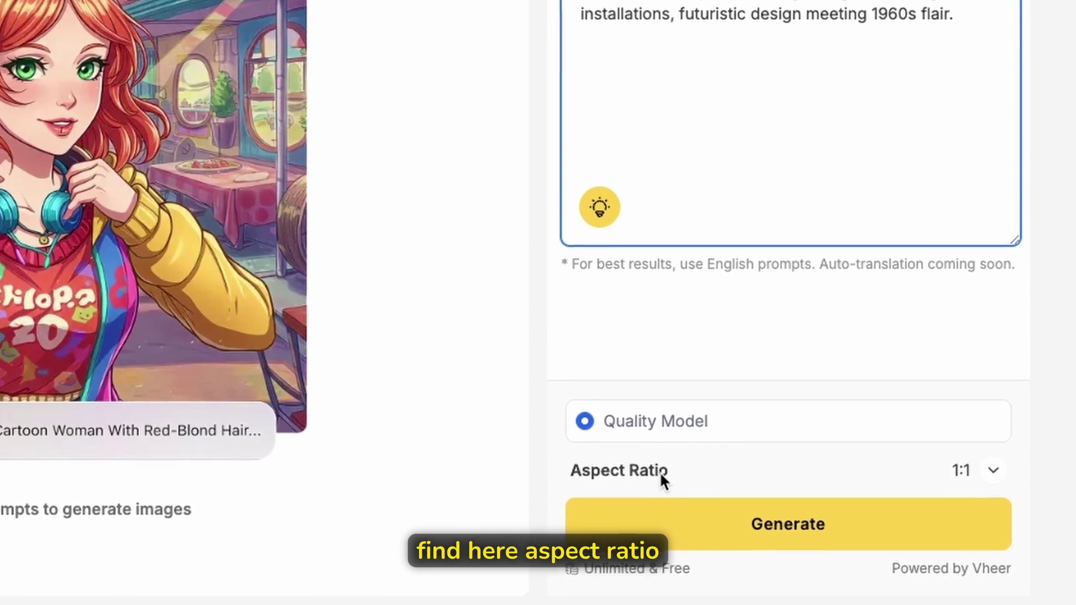
pyautogui.click(992, 482)
pyautogui.scroll(-3, 862, 303)
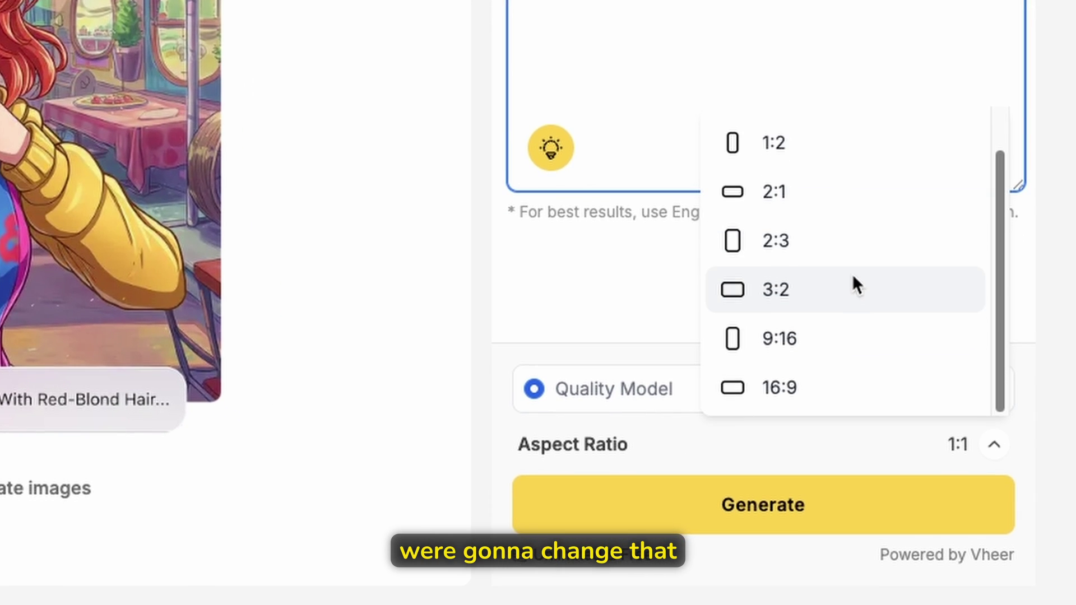
pyautogui.click(973, 376)
pyautogui.scroll(-7, 861, 387)
pyautogui.scroll(5, 860, 385)
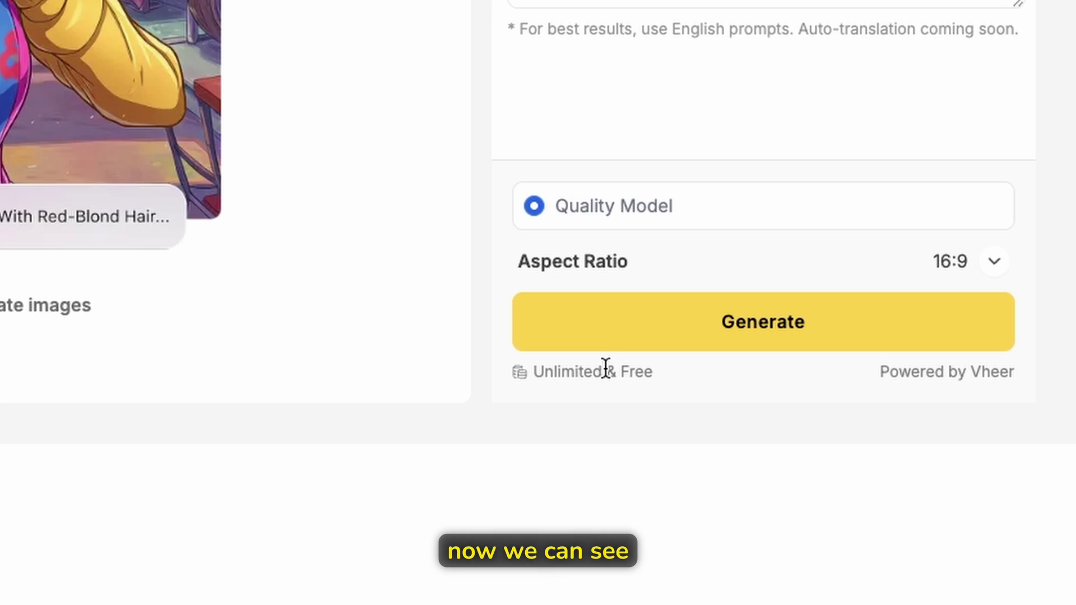
# Step: Generate the image from the retro-futuristic art gallery prompt with the Quality Model
pyautogui.moveTo(535, 372); pyautogui.dragTo(658, 387)
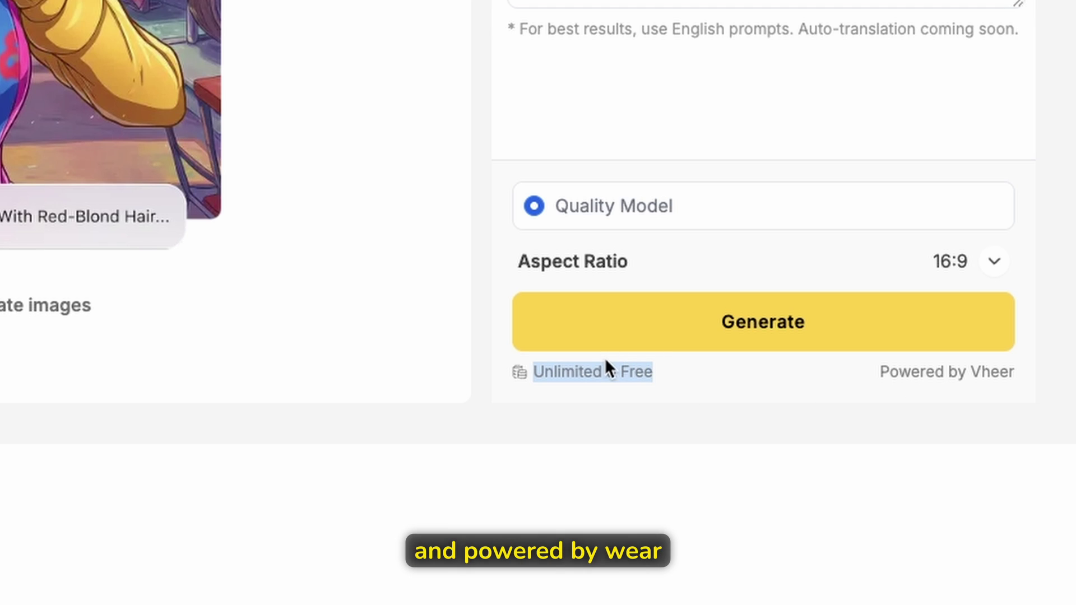
pyautogui.scroll(-10, 605, 365)
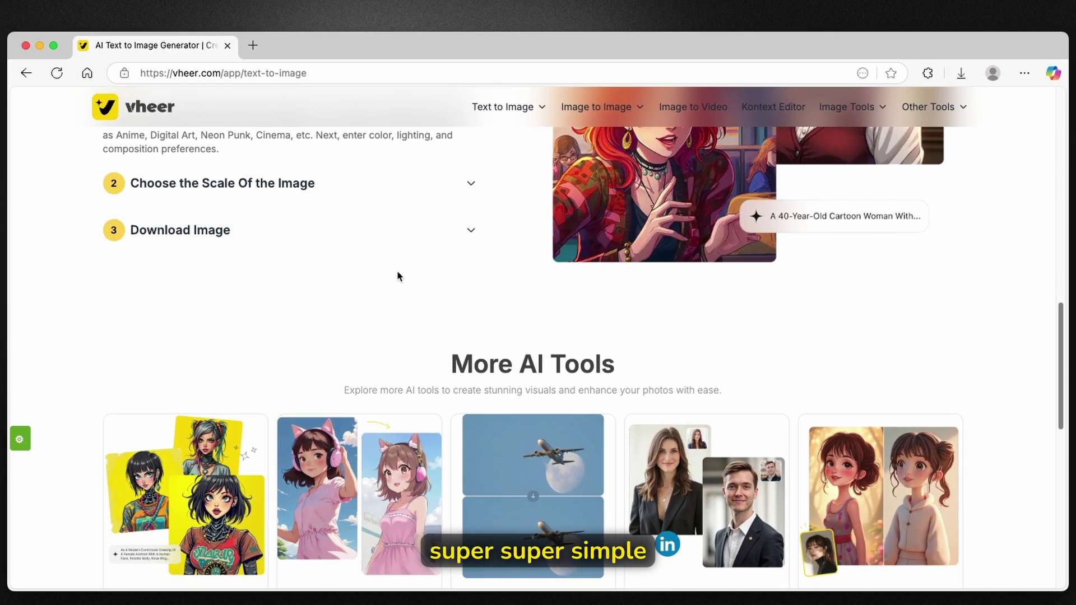
pyautogui.scroll(1, 633, 337)
pyautogui.scroll(10, 664, 359)
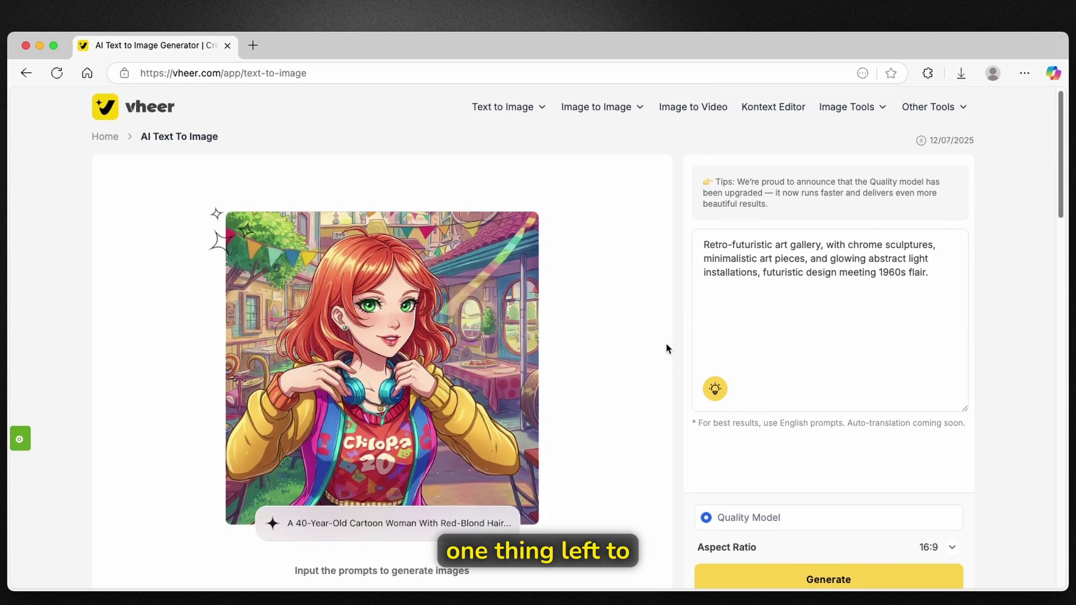
pyautogui.scroll(-1, 665, 348)
pyautogui.click(829, 541)
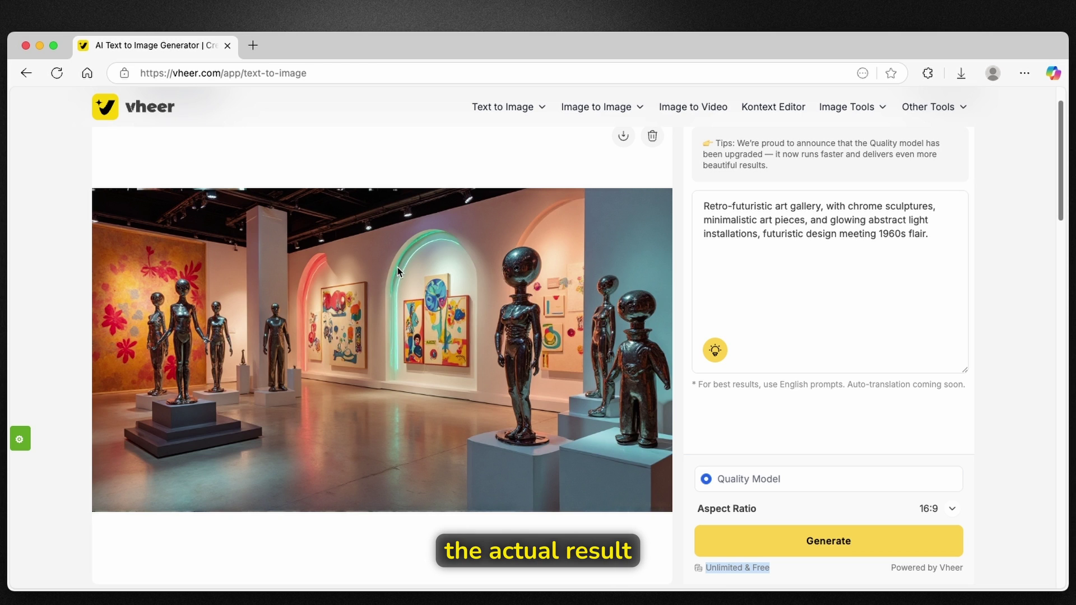
# Step: Compare the generated art gallery image with its prompt and download it to the computer
pyautogui.scroll(-3, 426, 297)
pyautogui.scroll(1, 392, 280)
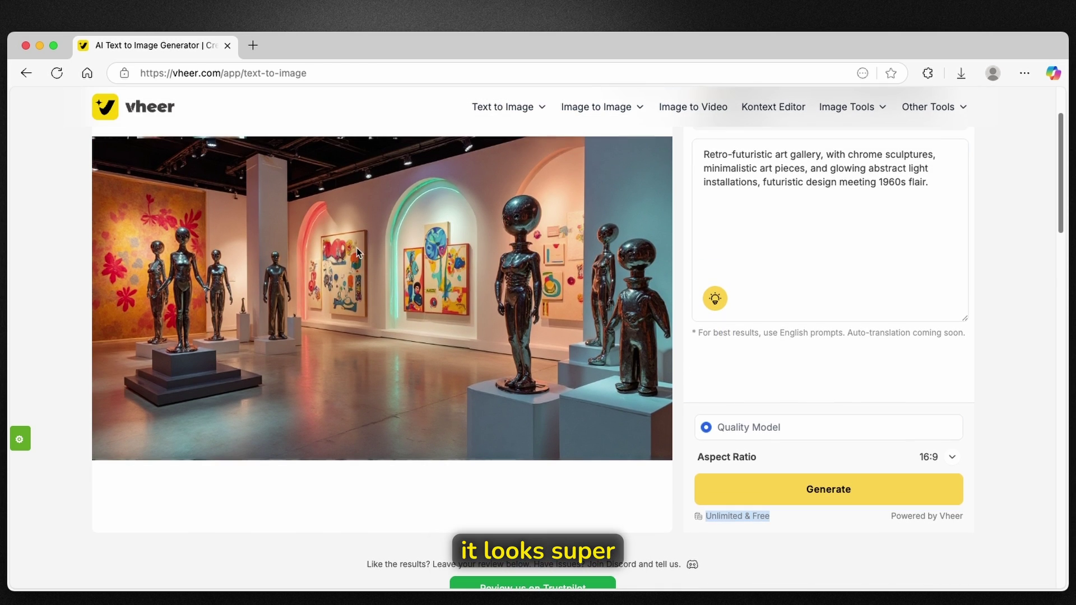
pyautogui.scroll(1, 297, 298)
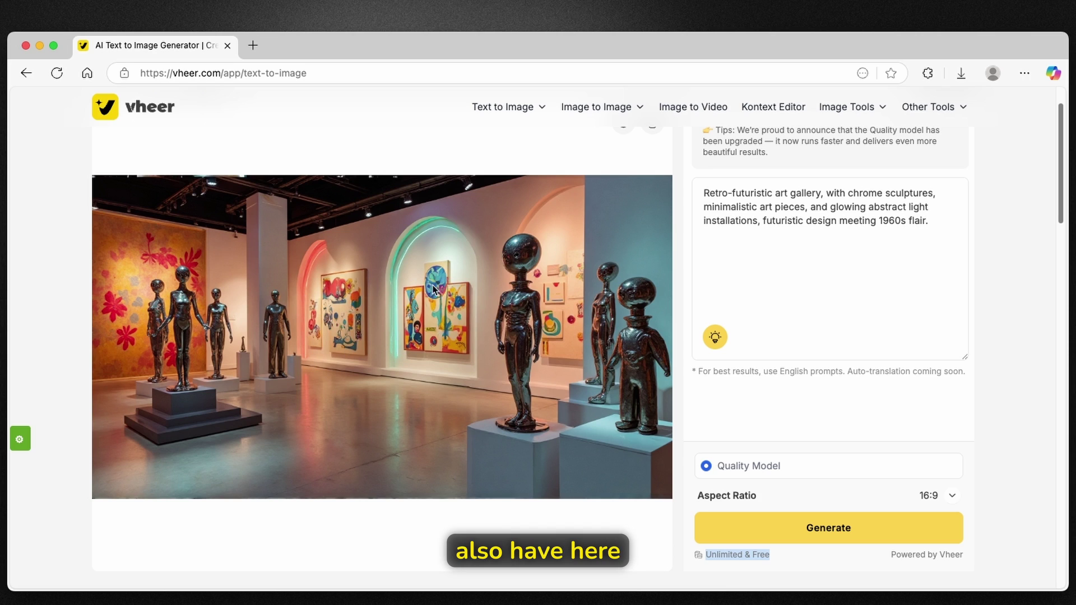
pyautogui.moveTo(710, 195); pyautogui.dragTo(771, 190)
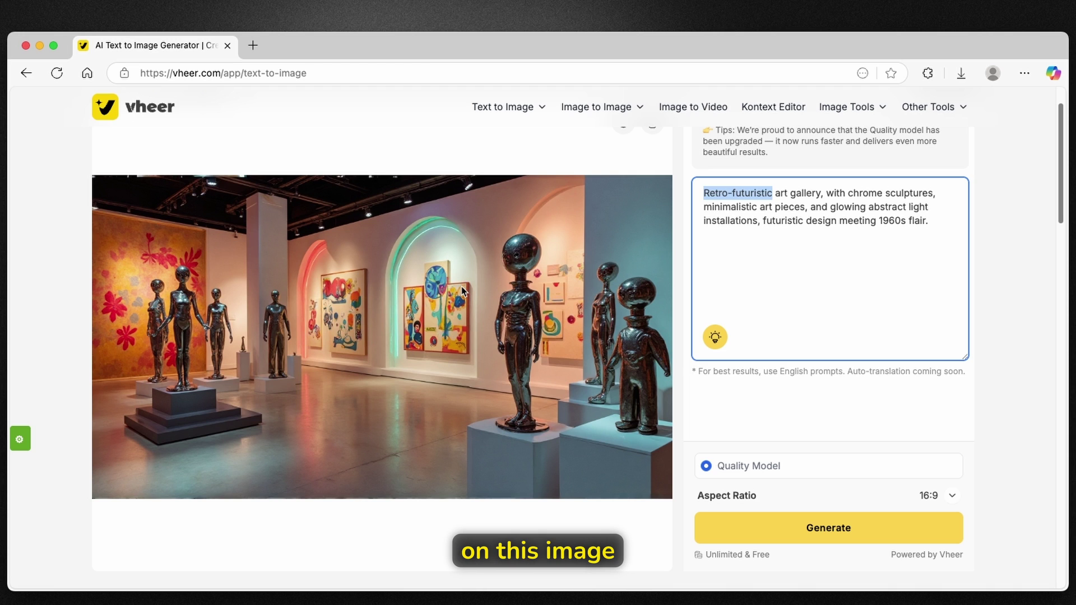
pyautogui.scroll(-3, 462, 290)
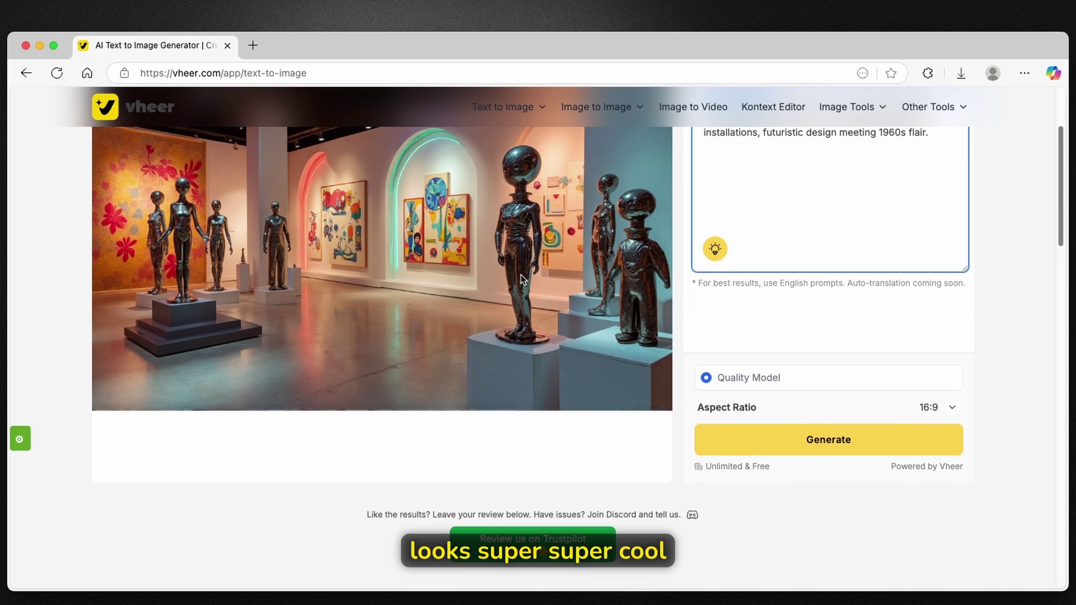
pyautogui.scroll(5, 521, 279)
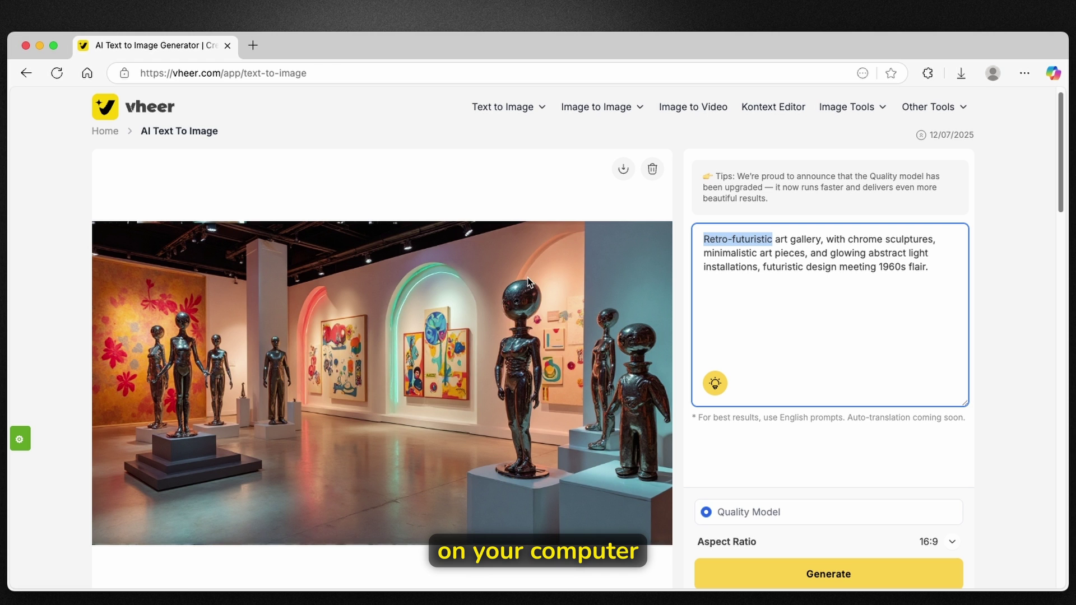
pyautogui.click(623, 169)
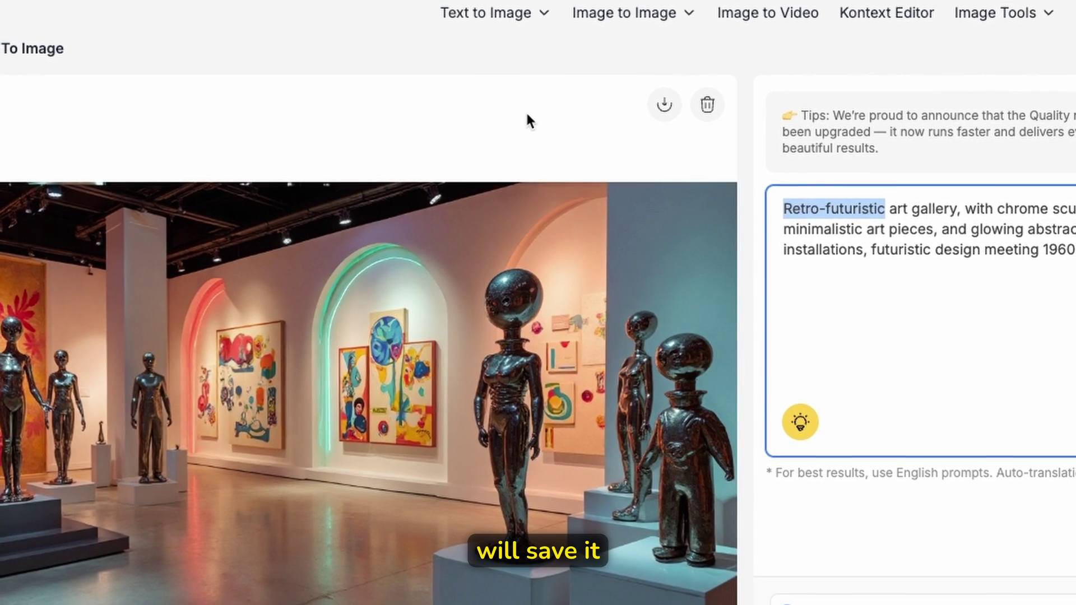
# Step: Read the Download Image instructions in the how-to section and look over the rest of the page
pyautogui.scroll(-4, 518, 252)
pyautogui.scroll(-10, 512, 265)
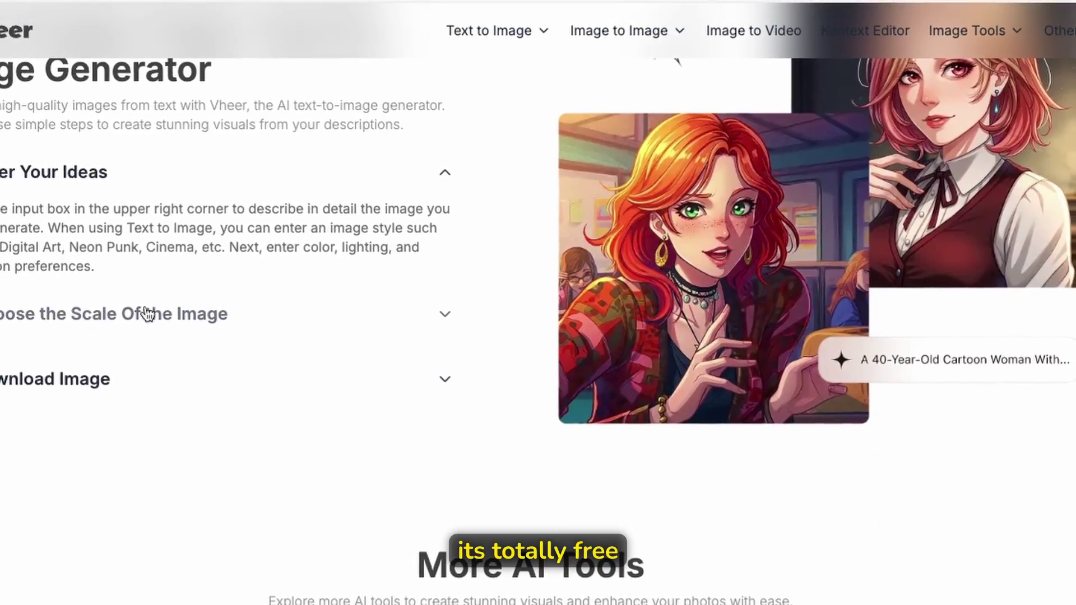
pyautogui.click(410, 379)
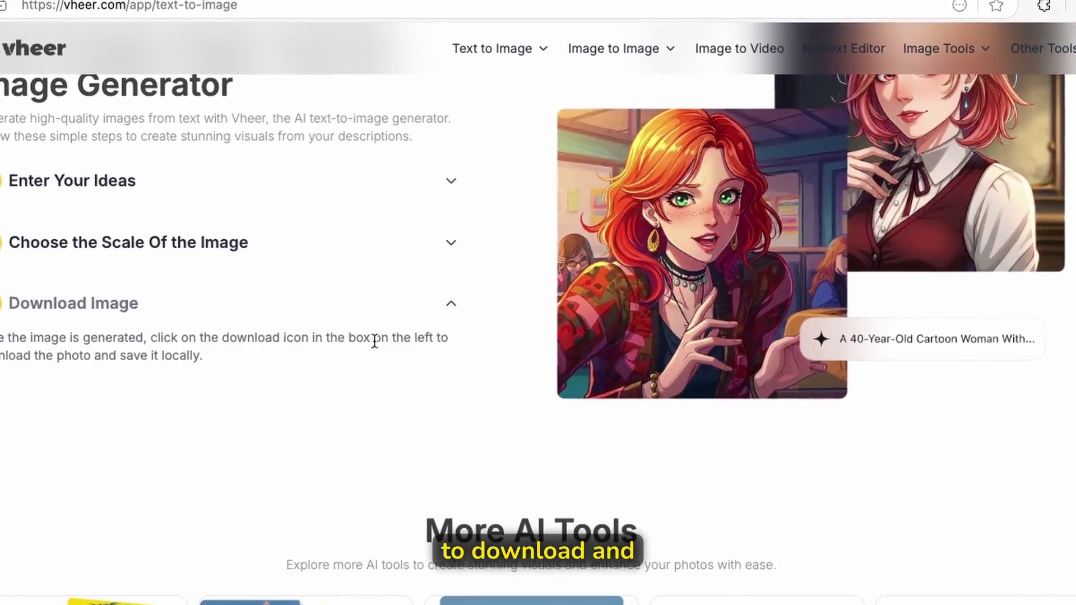
pyautogui.scroll(-5, 358, 339)
pyautogui.scroll(-5, 359, 338)
# Step: Open the Image to Image Generator and start generating an image from an image
pyautogui.scroll(20, 359, 332)
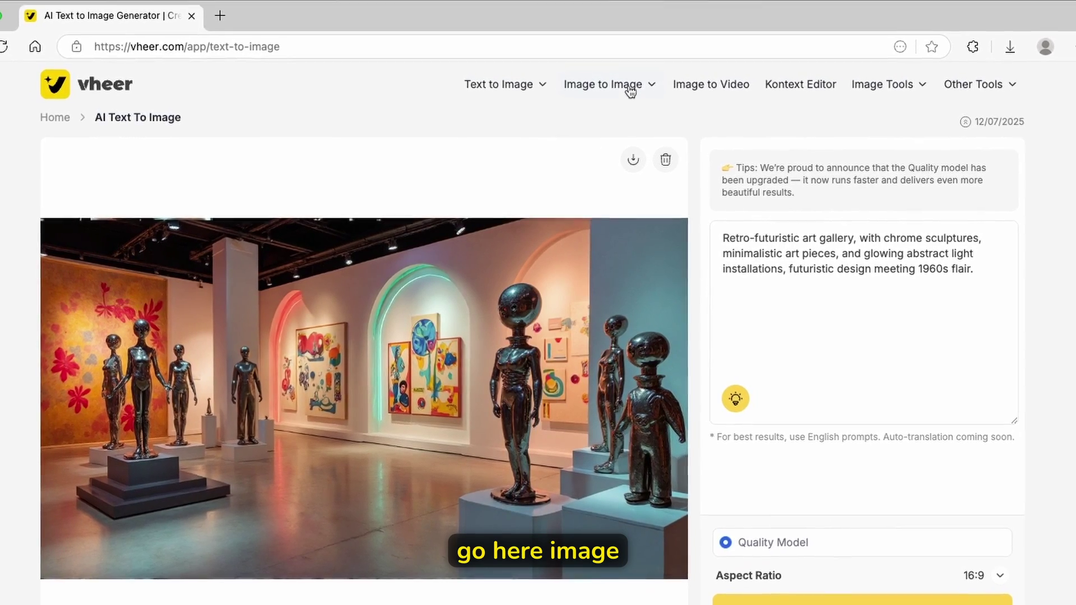
pyautogui.moveTo(644, 78)
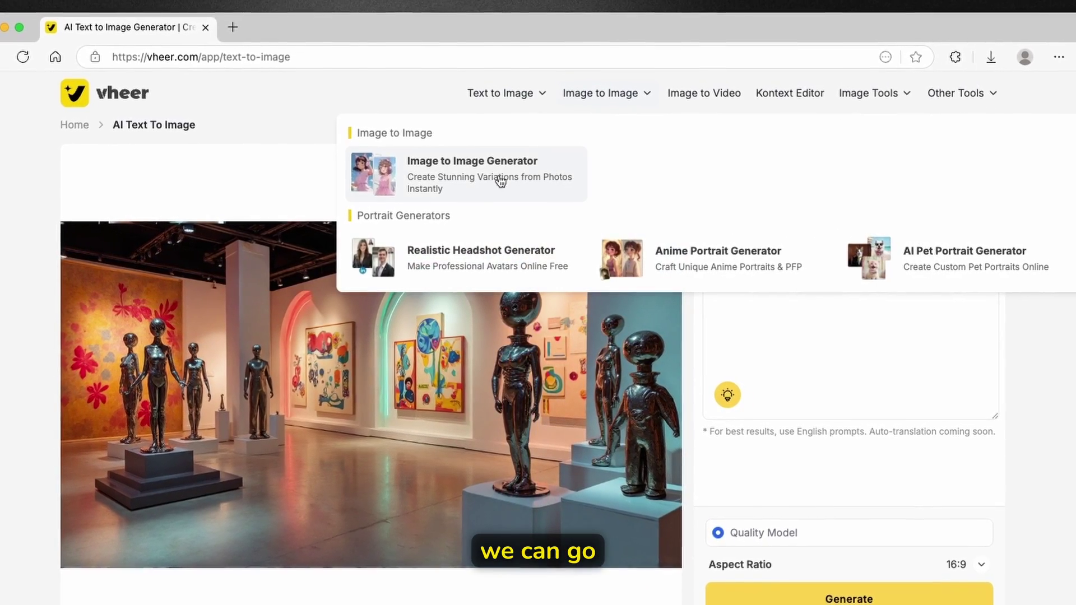
pyautogui.click(498, 179)
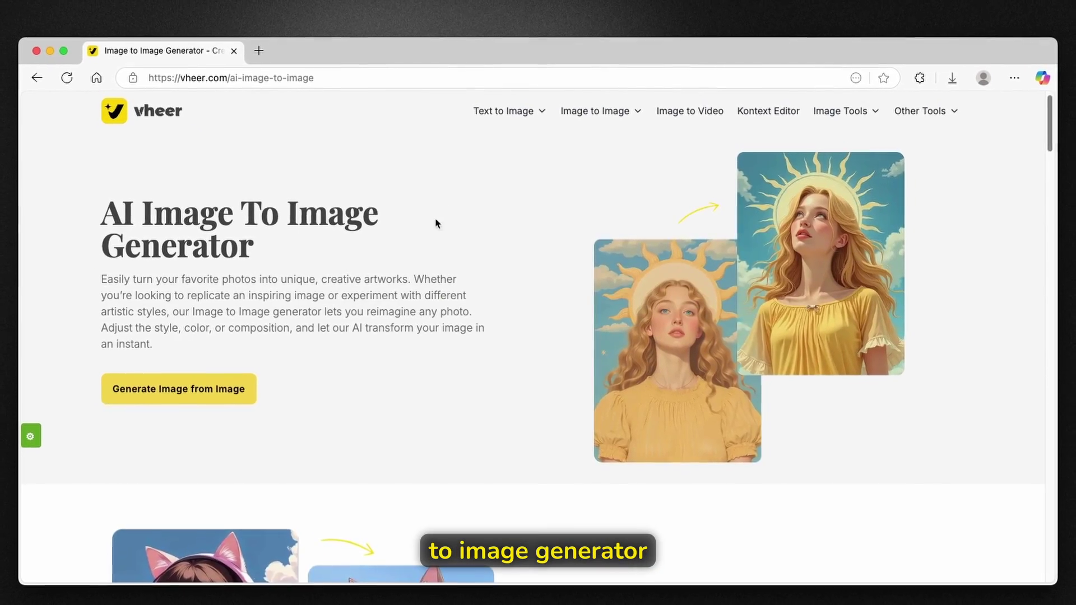
pyautogui.click(179, 389)
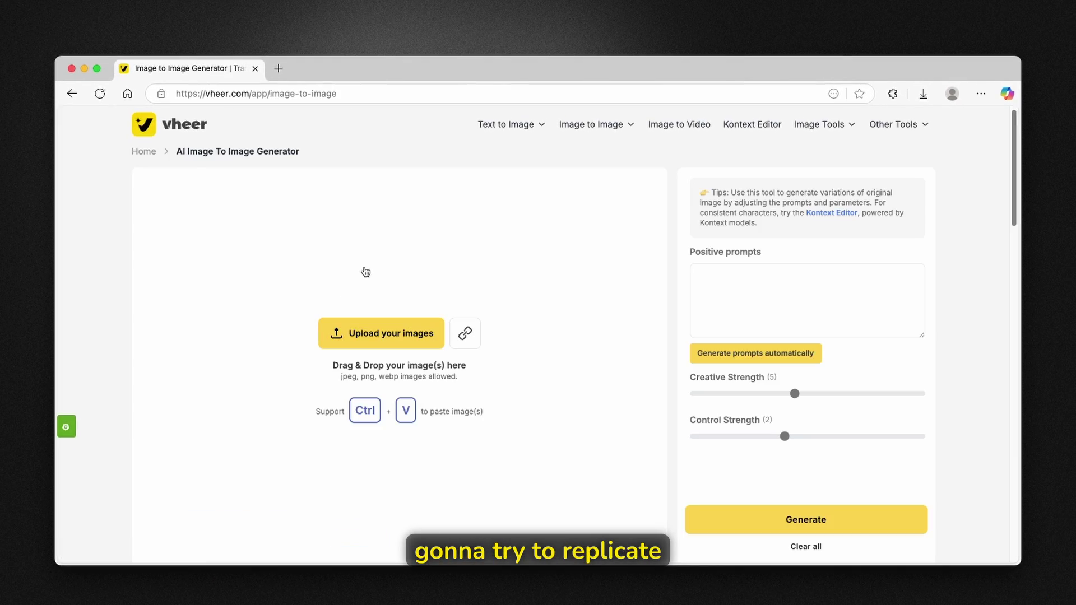
# Step: Search Google Images for ferrari, download the teal Ferrari Amalfi photo and close the search
pyautogui.scroll(-1, 368, 250)
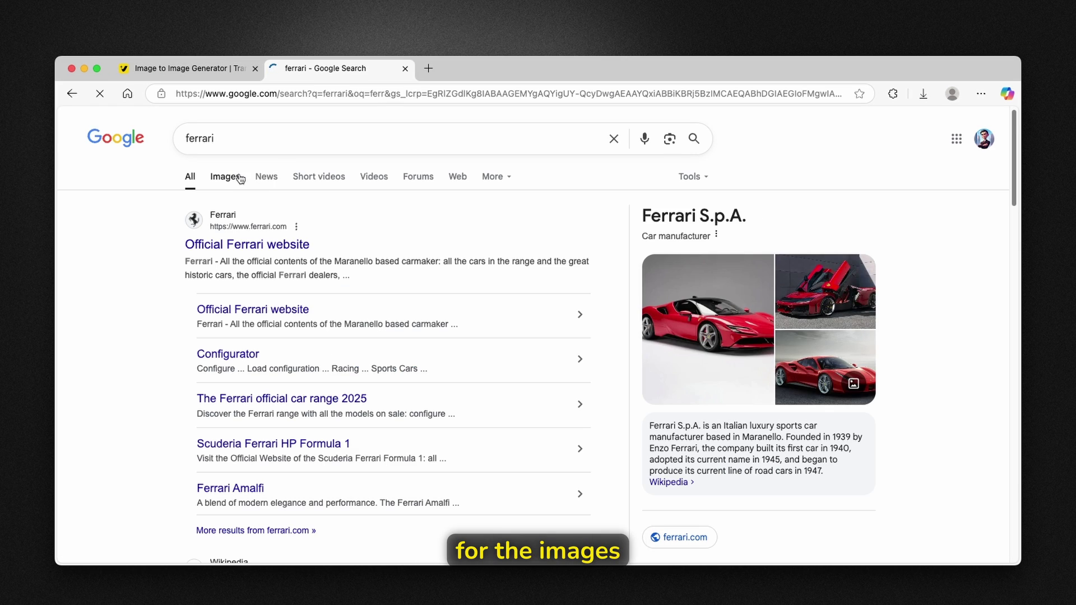
pyautogui.click(219, 176)
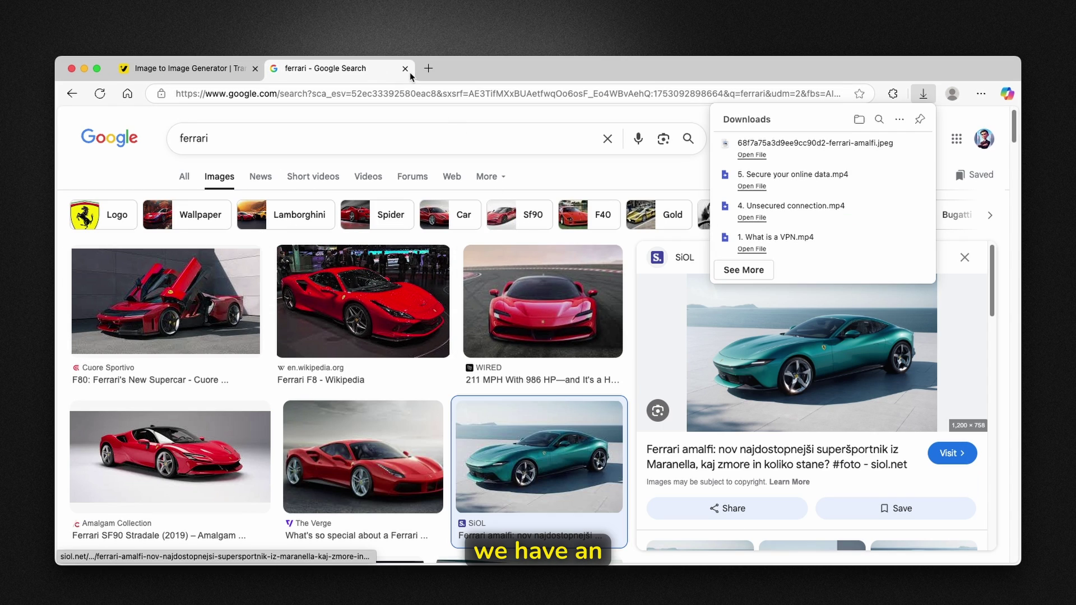
pyautogui.click(405, 69)
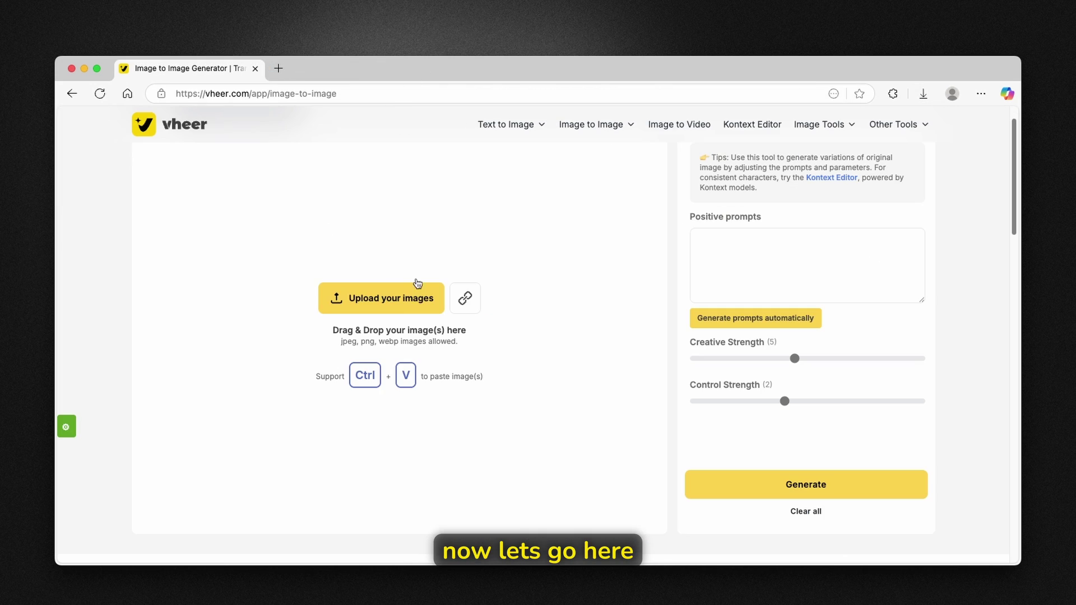
# Step: Upload 68f7a75a3d9ee9cc90d2-ferrari-amalfi.jpeg from Downloads to the Image to Image Generator
pyautogui.click(385, 294)
pyautogui.click(457, 238)
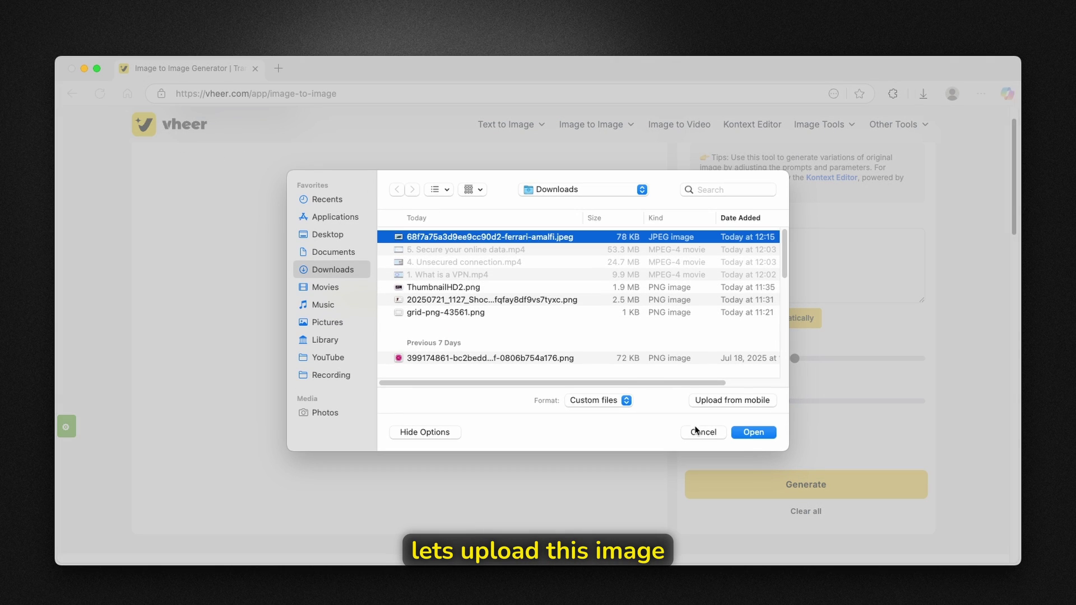
pyautogui.click(753, 432)
# Step: Create the positive prompt automatically from the uploaded car photo and generate a new image with it
pyautogui.click(763, 233)
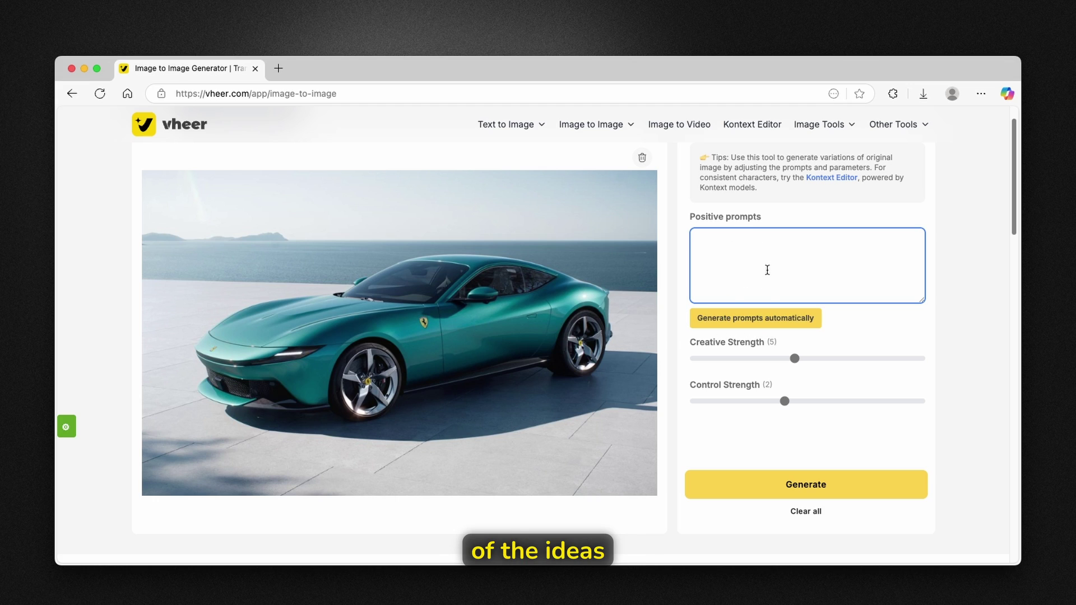
pyautogui.click(754, 324)
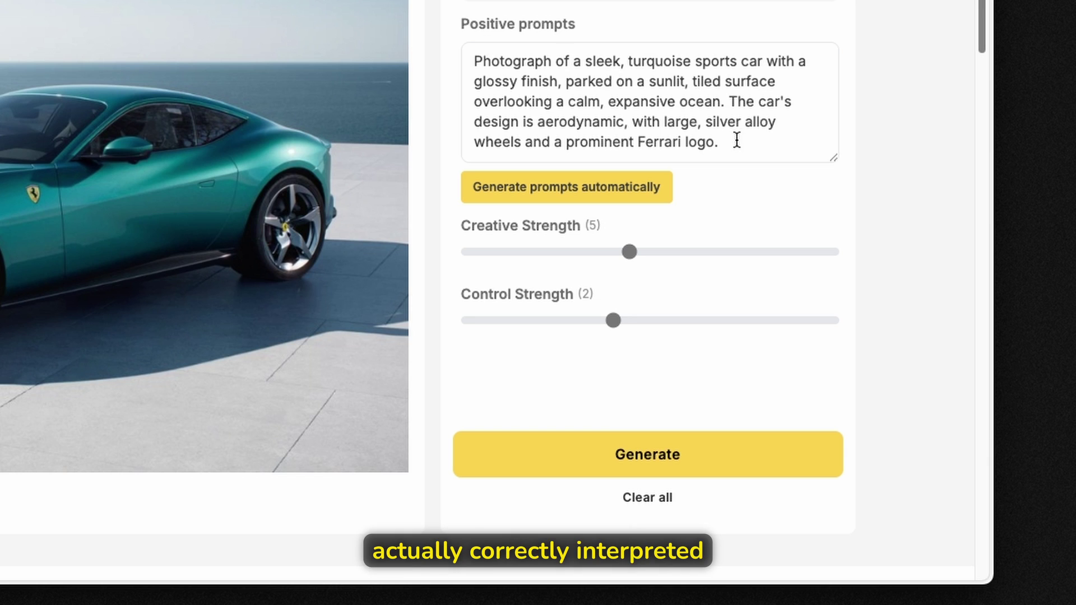
pyautogui.moveTo(723, 142); pyautogui.dragTo(477, 61)
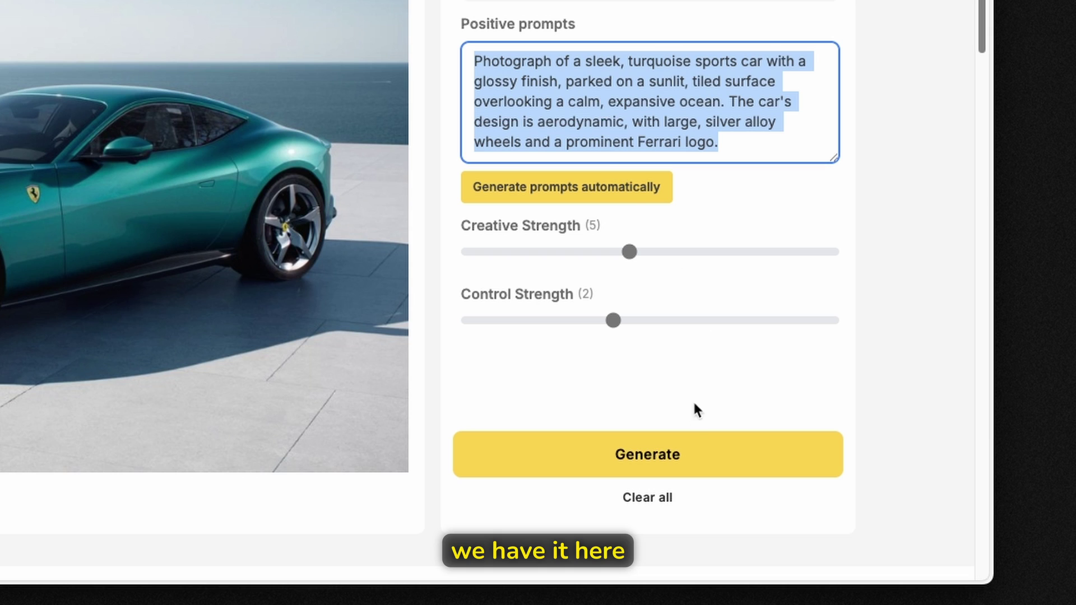
pyautogui.click(667, 454)
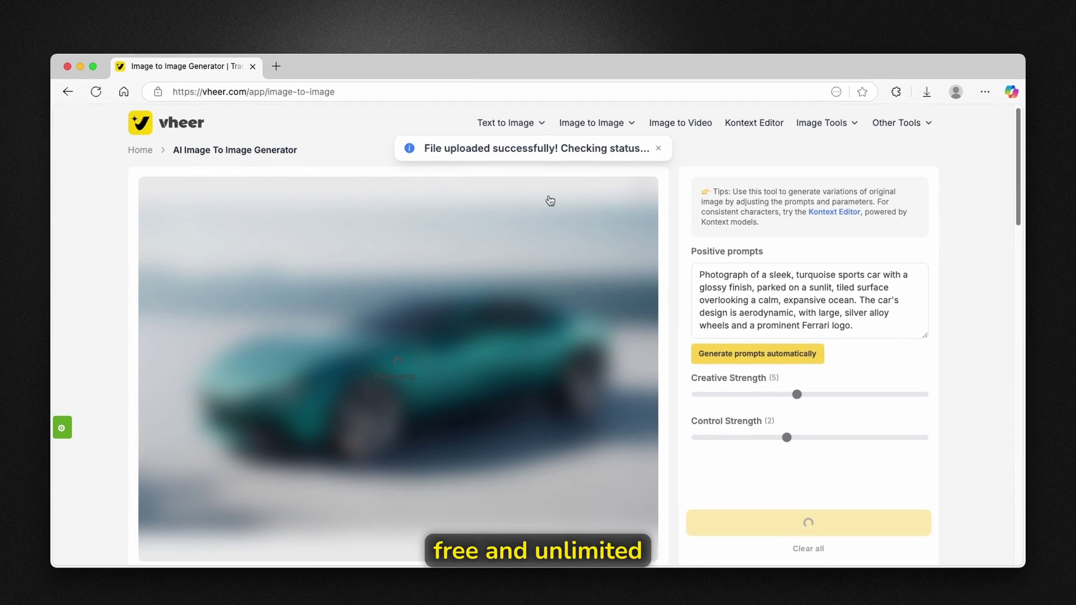
pyautogui.scroll(-3, 678, 345)
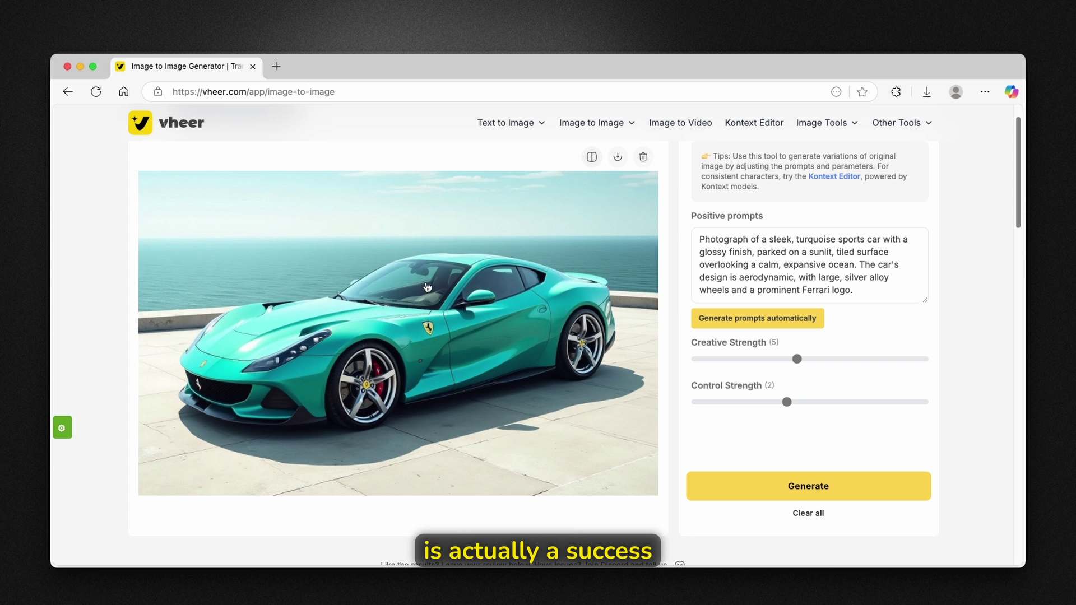
# Step: Compare the generated car image with the original photo by switching between them several times
pyautogui.click(592, 158)
pyautogui.click(592, 159)
pyautogui.click(592, 159)
pyautogui.click(593, 160)
pyautogui.click(593, 160)
pyautogui.click(593, 160)
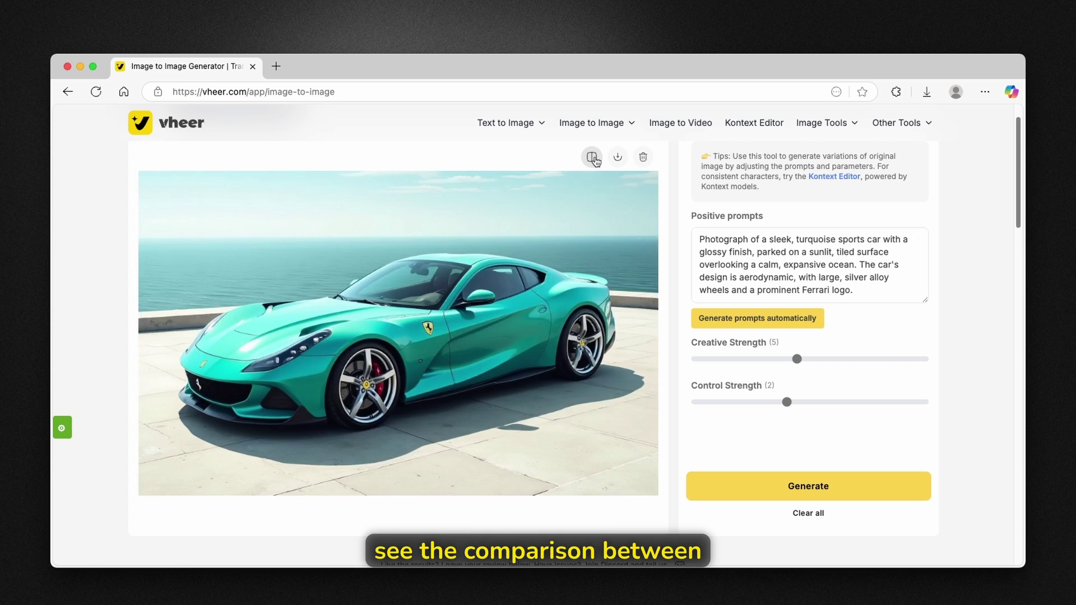
pyautogui.click(593, 160)
pyautogui.click(593, 159)
pyautogui.click(593, 160)
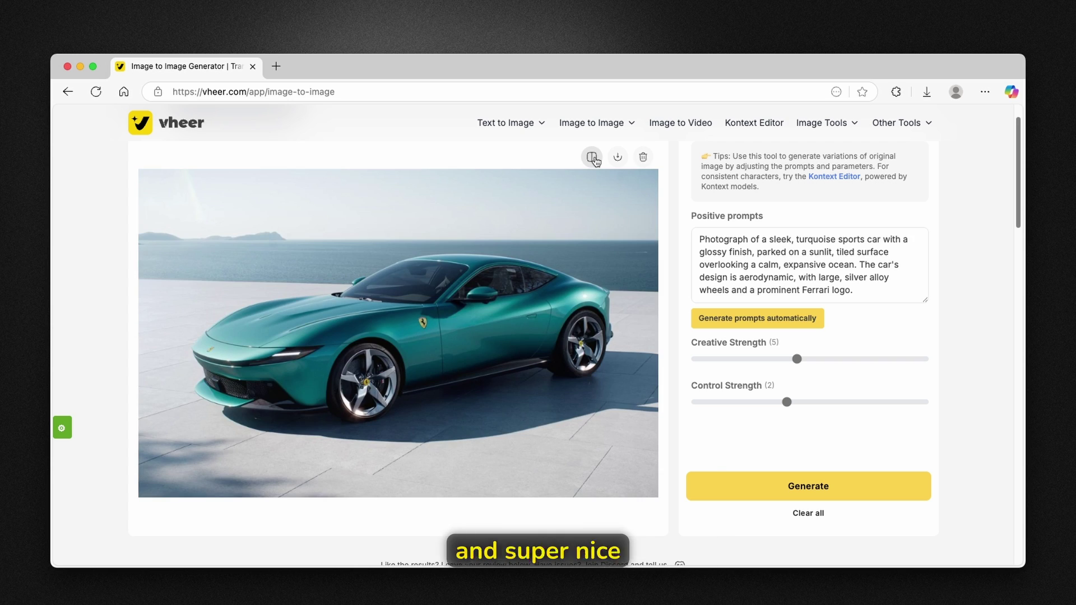
pyautogui.click(593, 160)
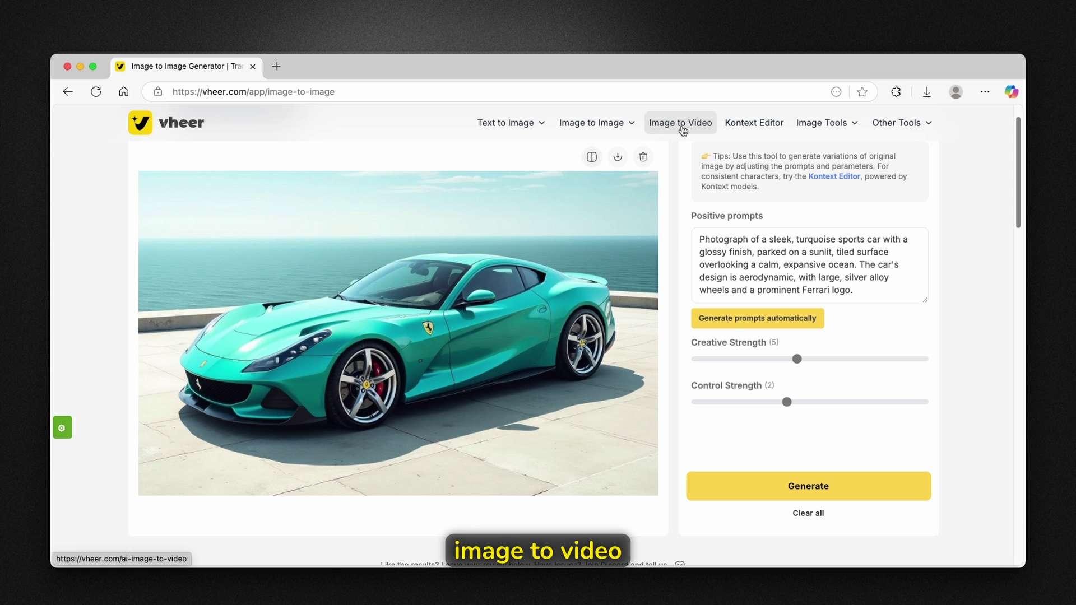
# Step: Open the Image to Video Generator and start generating a video from an image
pyautogui.click(682, 127)
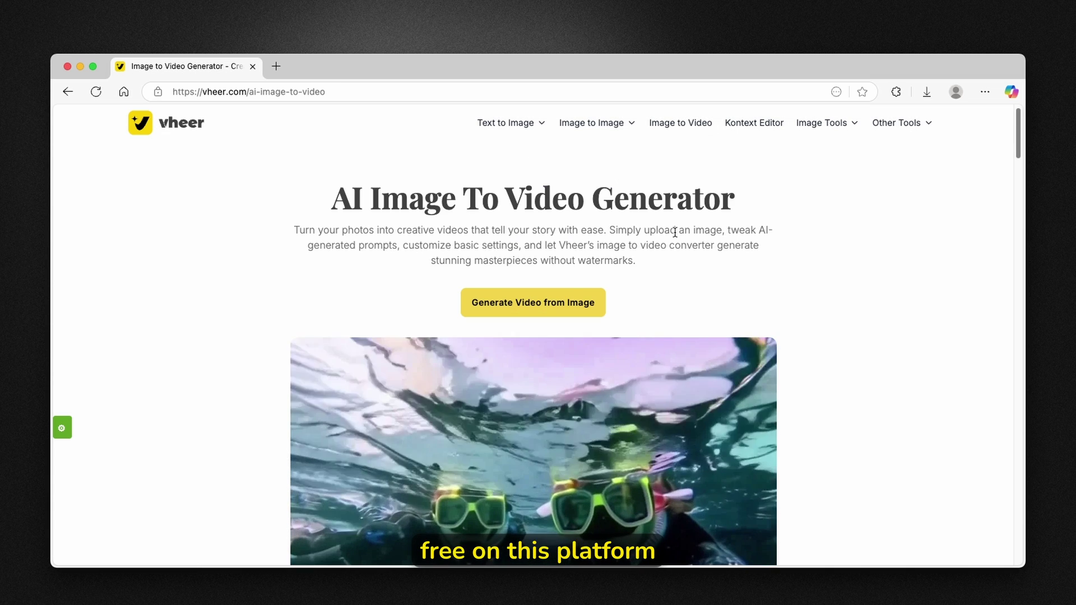
pyautogui.scroll(-1, 560, 224)
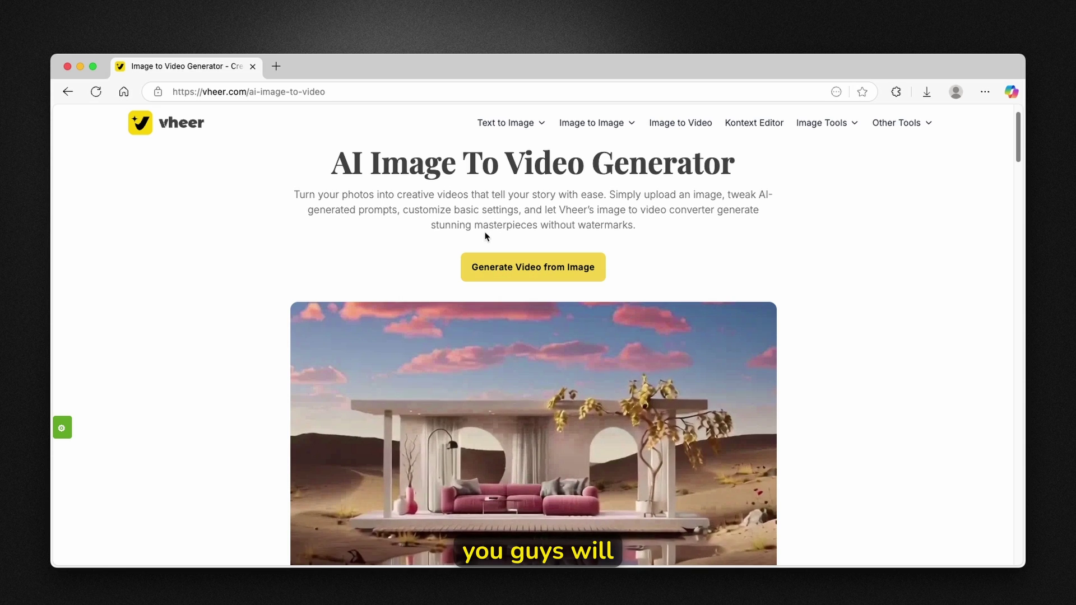
pyautogui.click(515, 268)
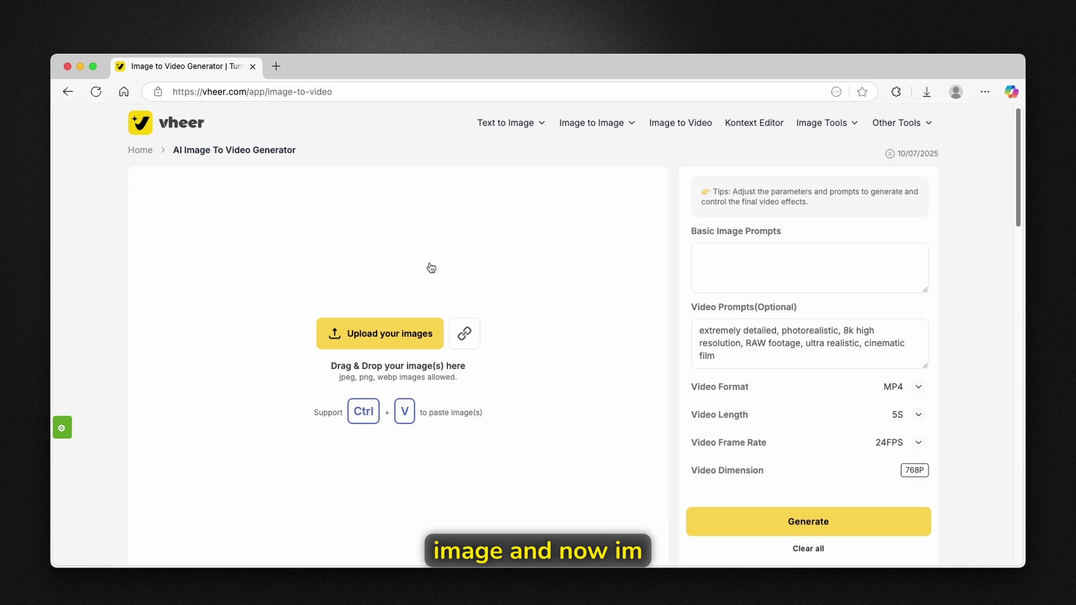
# Step: Upload 68f7a75a3d9ee9cc90d2-ferrari-amalfi.jpeg from Downloads as the source image for the video
pyautogui.click(418, 334)
pyautogui.click(477, 240)
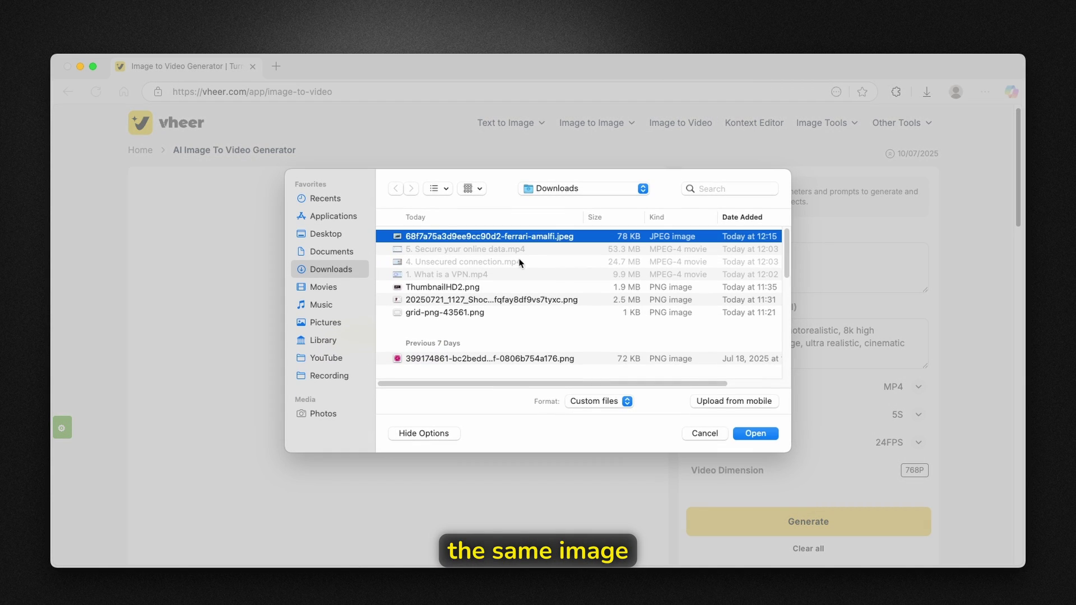
pyautogui.click(754, 434)
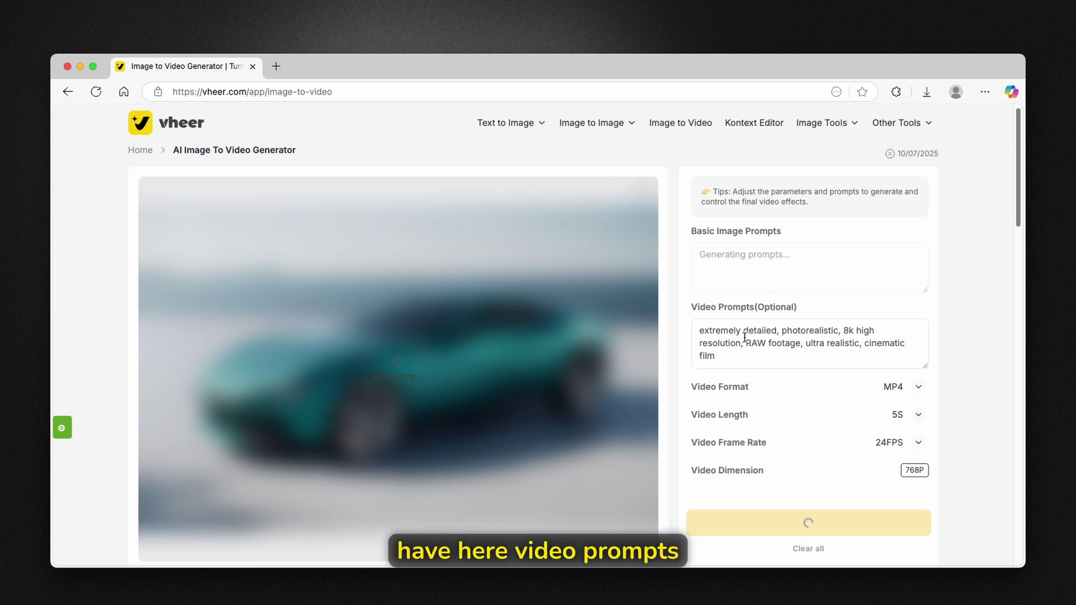
# Step: Read the optional video prompts and the automatically written basic image prompt for the uploaded car
pyautogui.moveTo(783, 330); pyautogui.dragTo(830, 327)
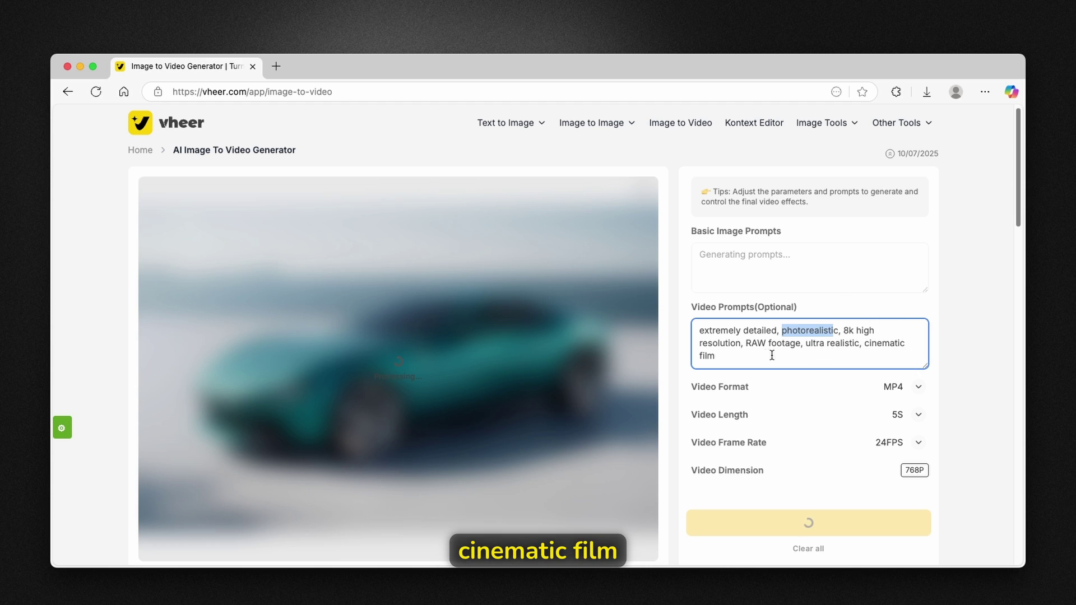
pyautogui.scroll(-1, 784, 280)
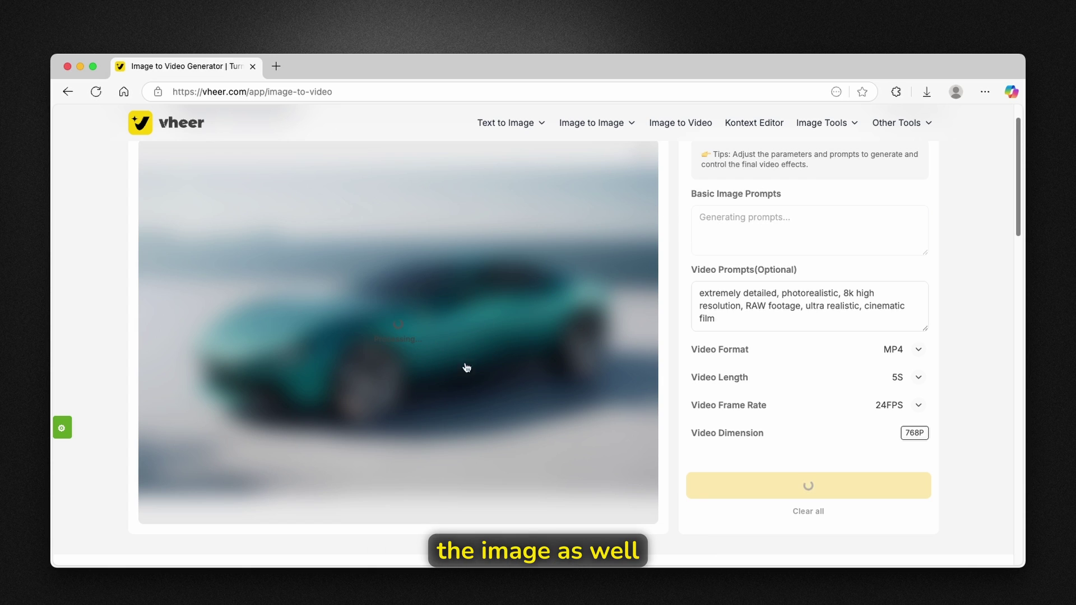
pyautogui.scroll(1, 633, 267)
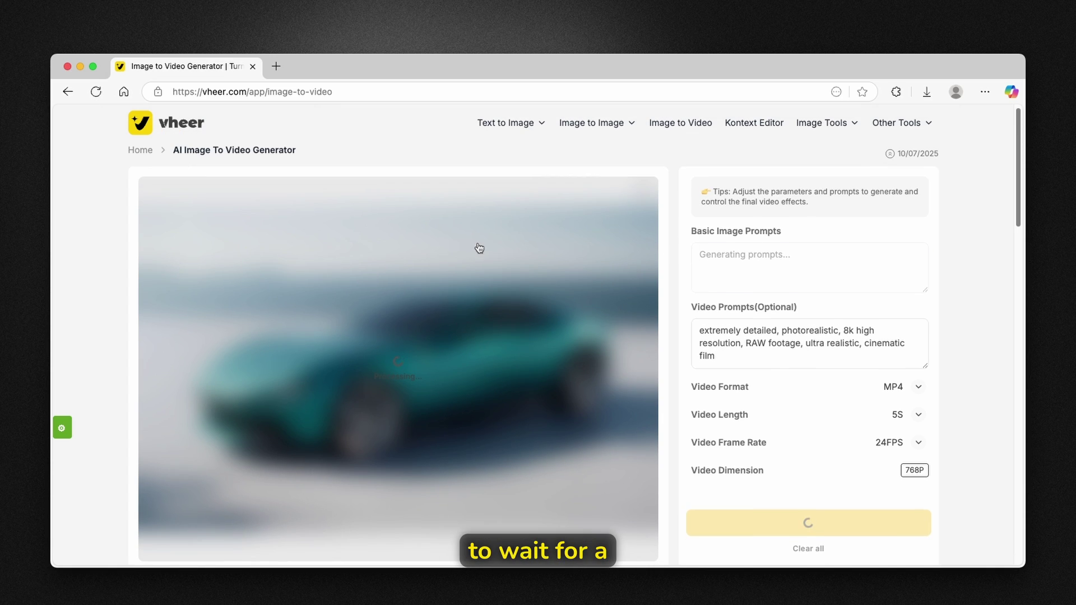
pyautogui.scroll(-2, 493, 301)
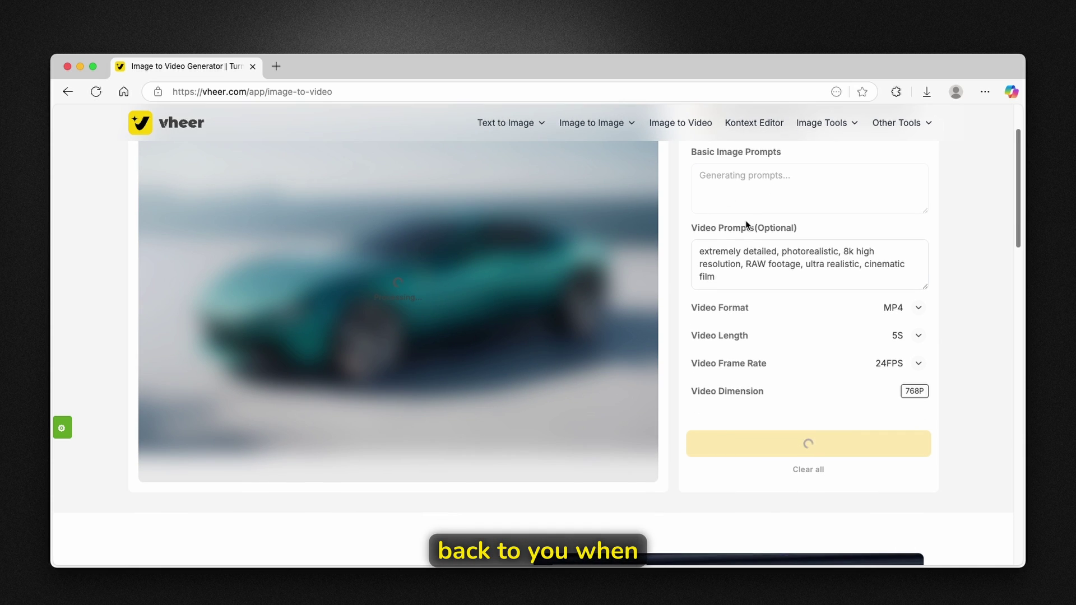
pyautogui.scroll(1, 756, 236)
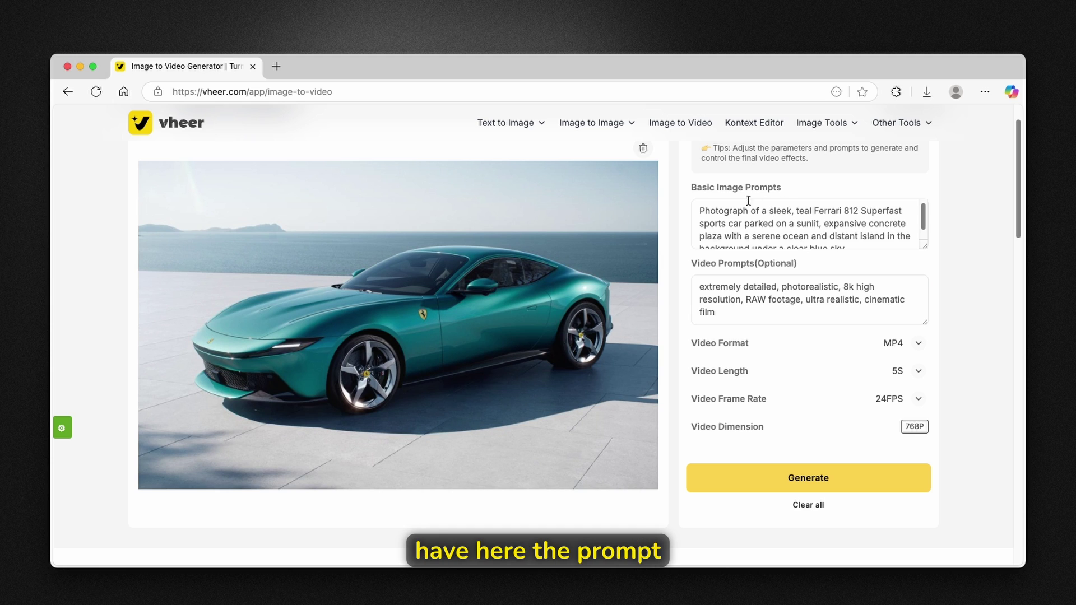
pyautogui.scroll(-1, 784, 213)
pyautogui.scroll(1, 841, 213)
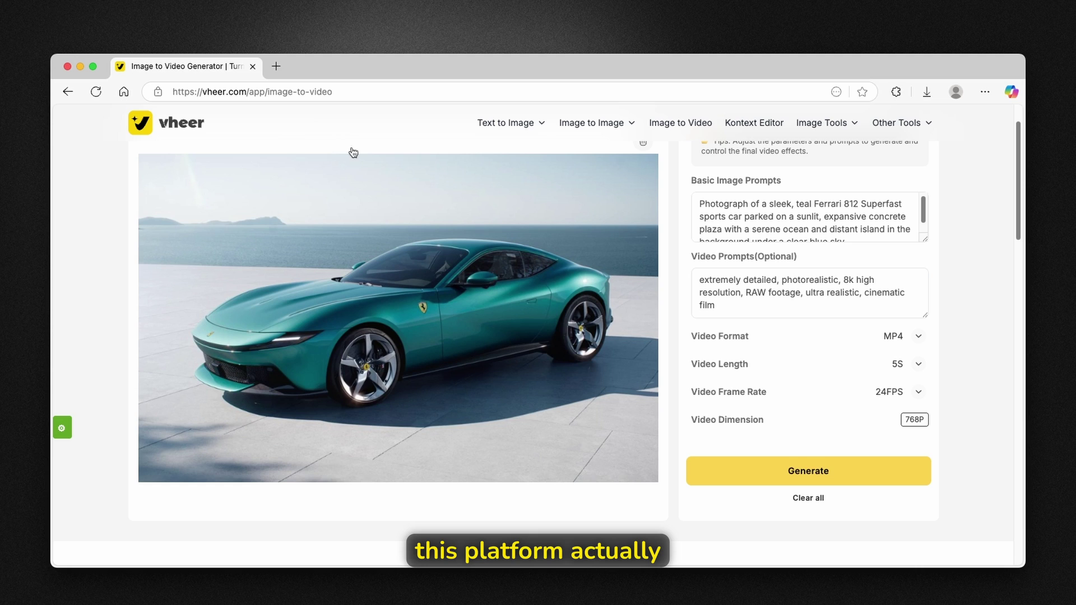
pyautogui.scroll(-1, 822, 216)
pyautogui.moveTo(848, 224); pyautogui.dragTo(700, 185)
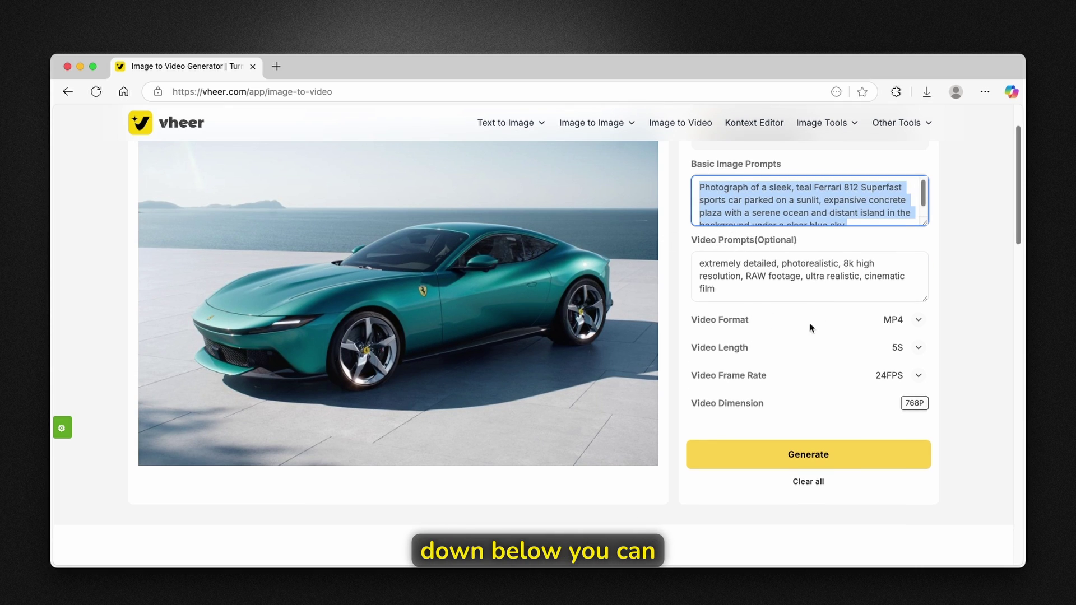
# Step: Check the video format setting, keeping MP4, and choose 24fps as the video frame rate
pyautogui.click(915, 319)
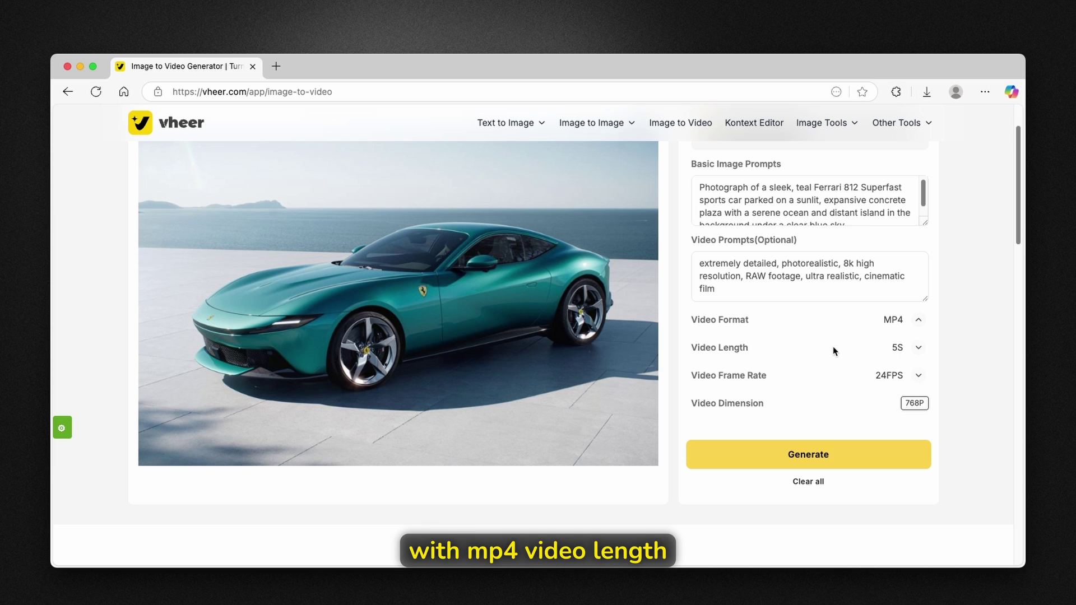
pyautogui.click(918, 320)
pyautogui.click(863, 320)
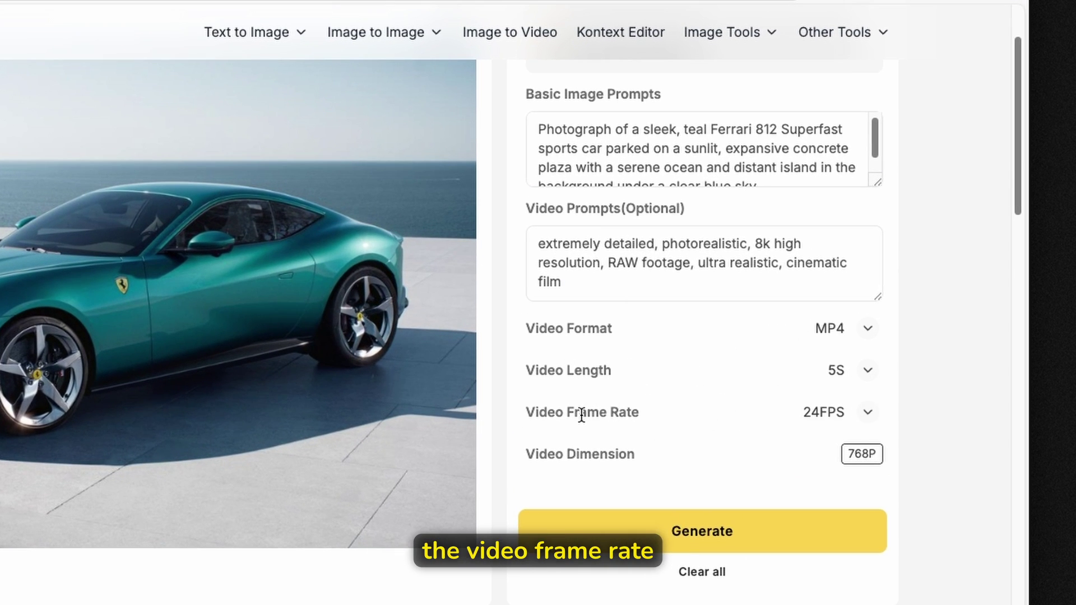
pyautogui.click(867, 413)
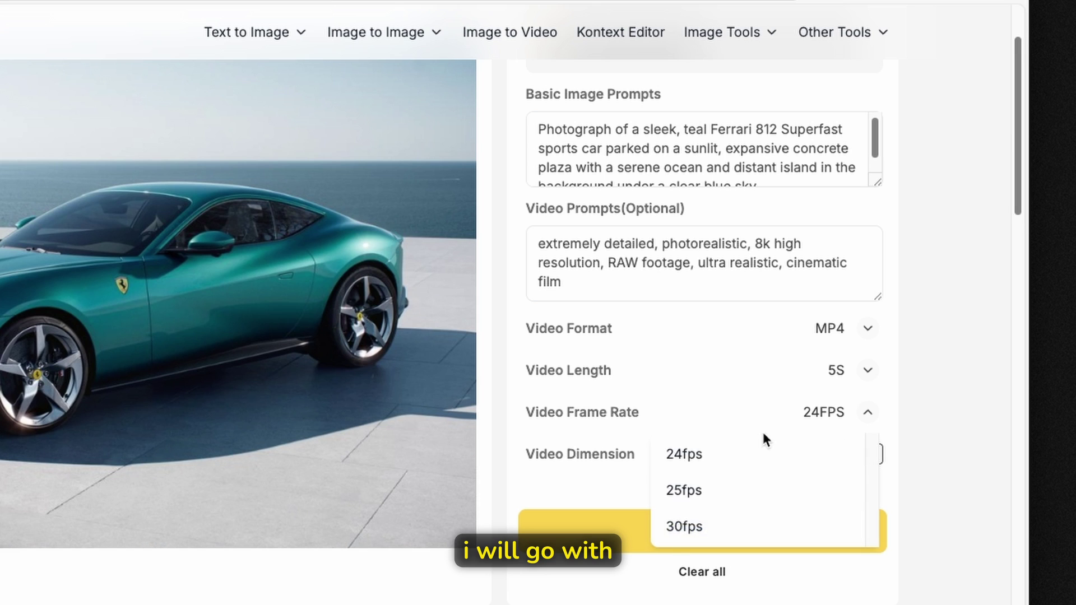
pyautogui.click(713, 454)
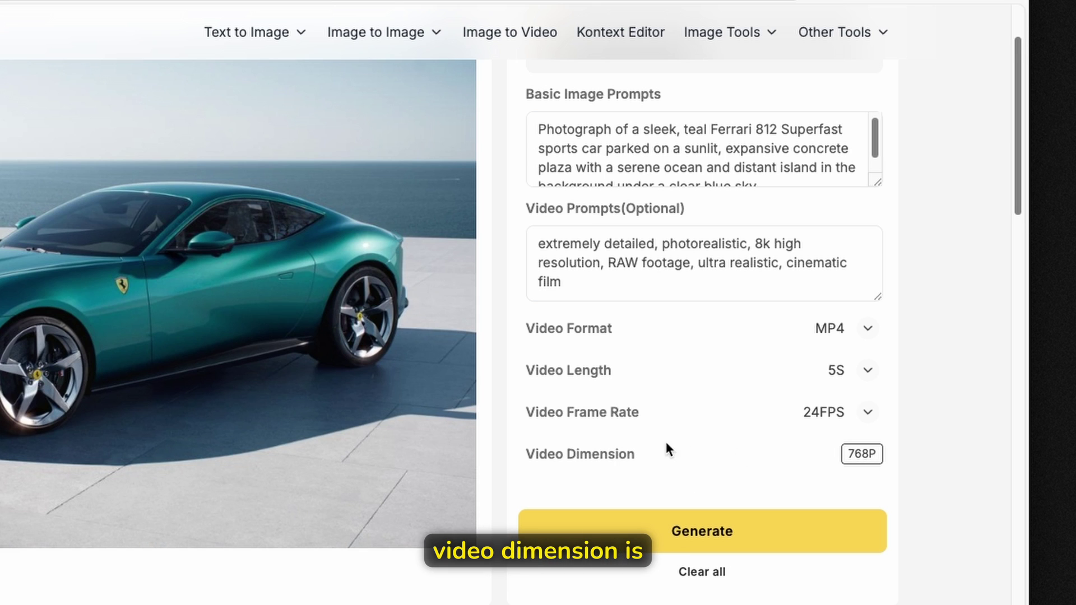
# Step: Look over the video dimension and the how-to section of the Image to Video page, ending back at the video settings
pyautogui.scroll(-1, 887, 412)
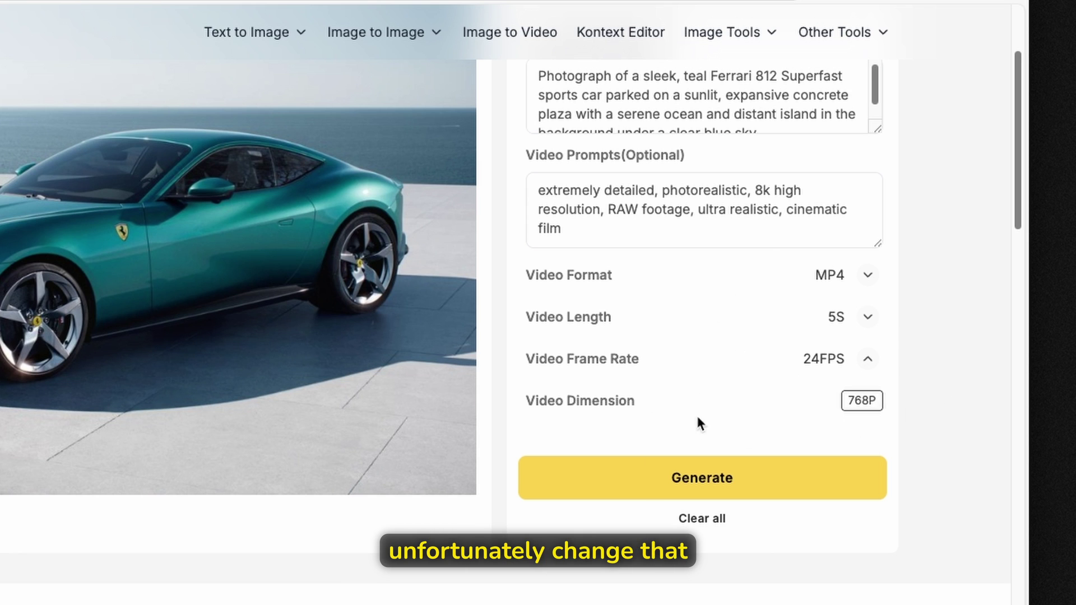
pyautogui.scroll(-5, 699, 427)
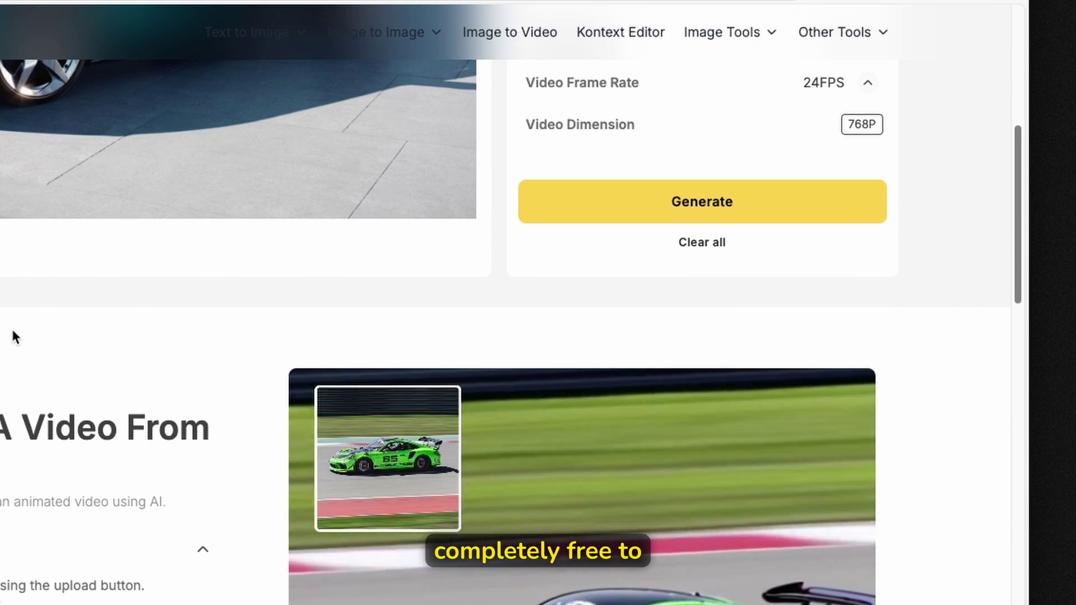
pyautogui.scroll(-3, 168, 384)
pyautogui.scroll(10, 168, 385)
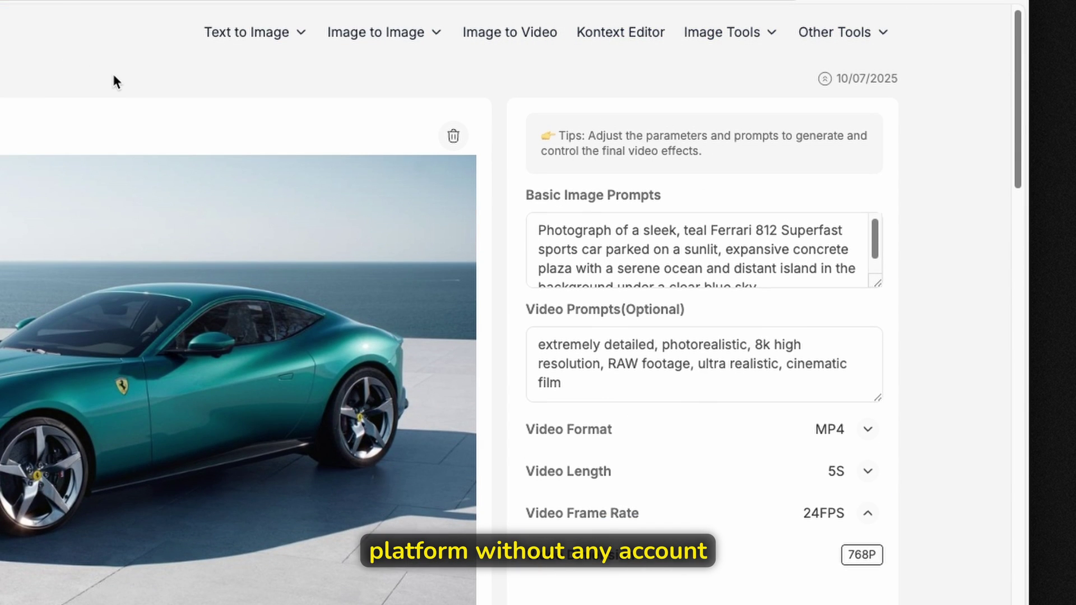
# Step: Generate the video from the uploaded Ferrari photo with the chosen settings
pyautogui.click(713, 571)
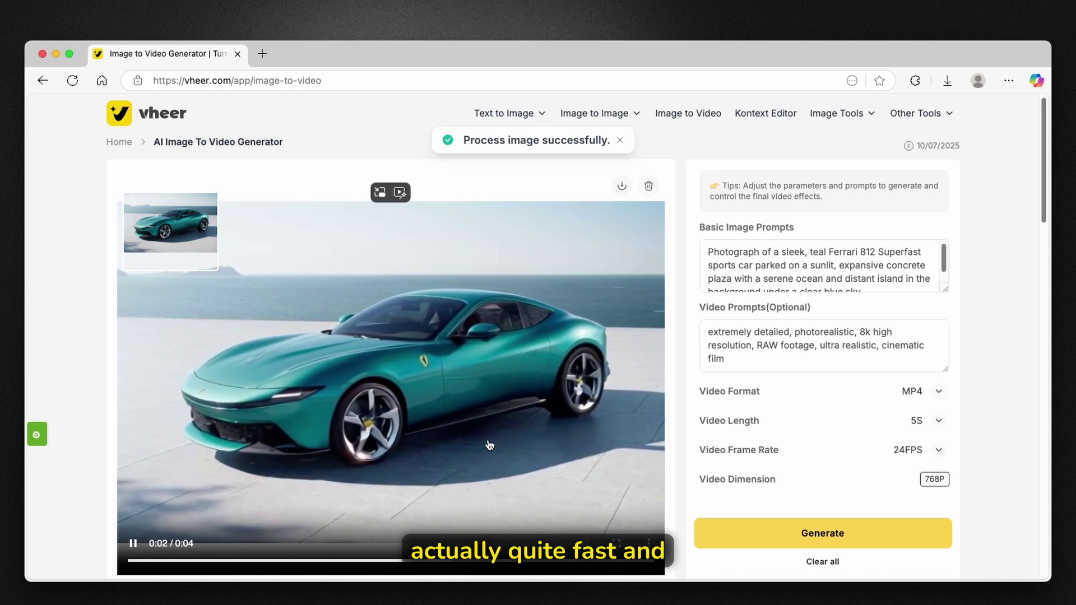
pyautogui.scroll(-1, 415, 386)
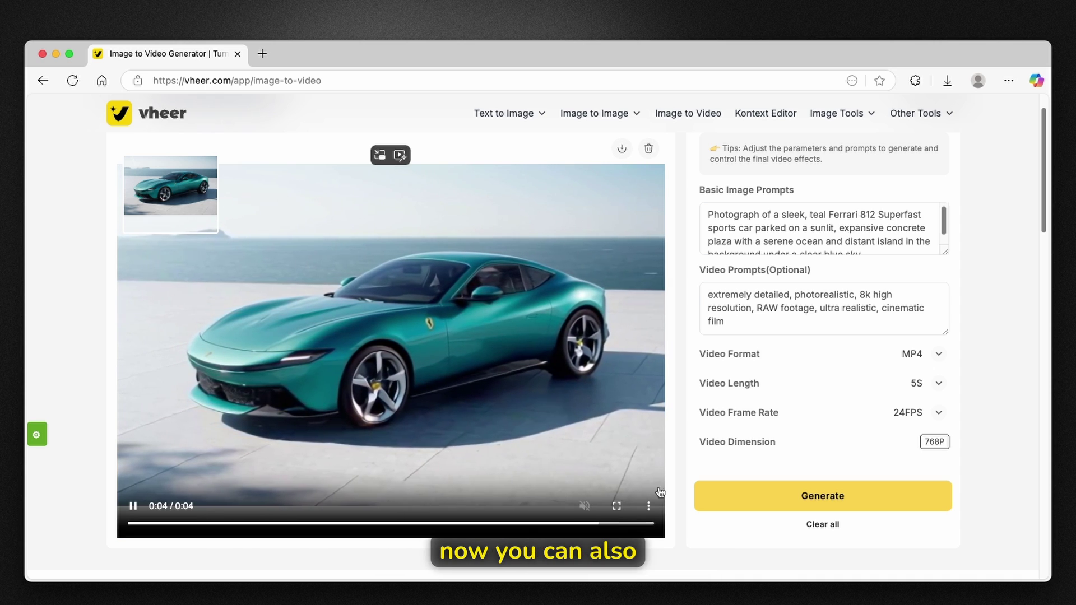
# Step: Check the generated video's player options, preview it in full screen, and pause its playback
pyautogui.click(654, 507)
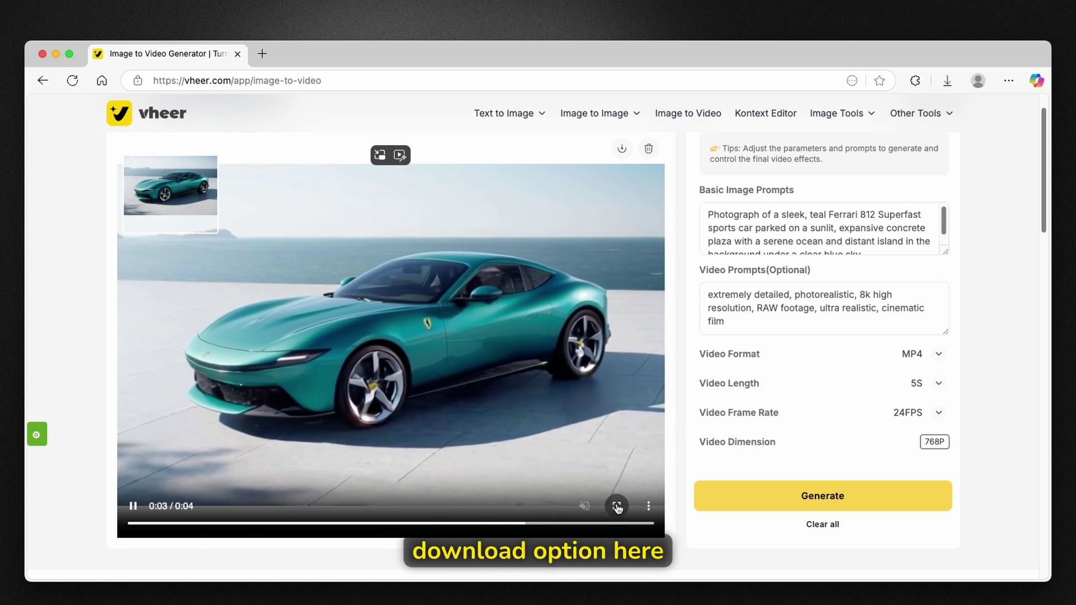
pyautogui.click(621, 505)
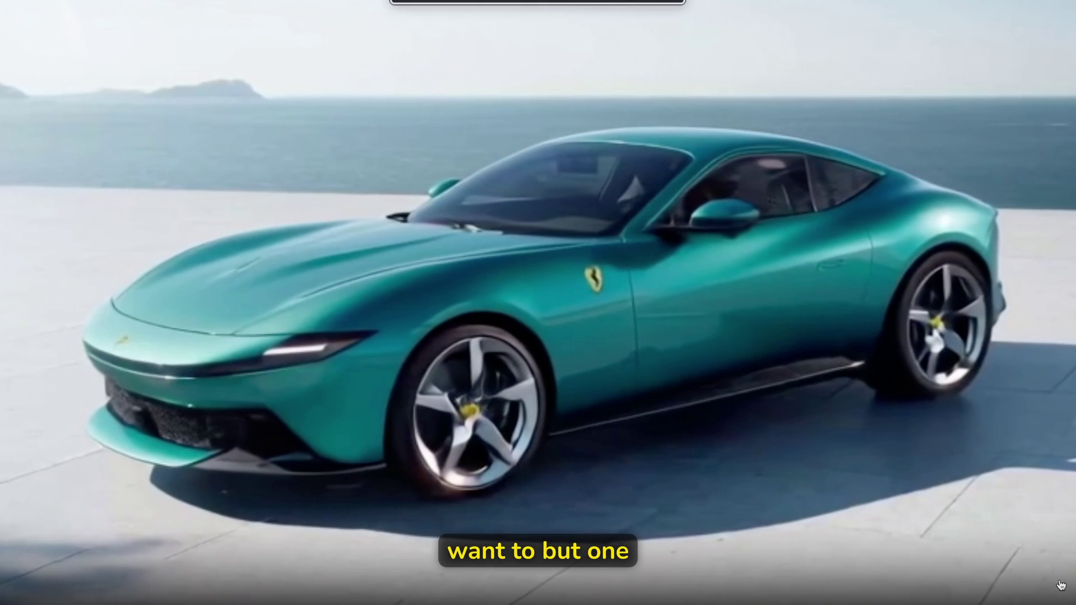
pyautogui.press('Escape')
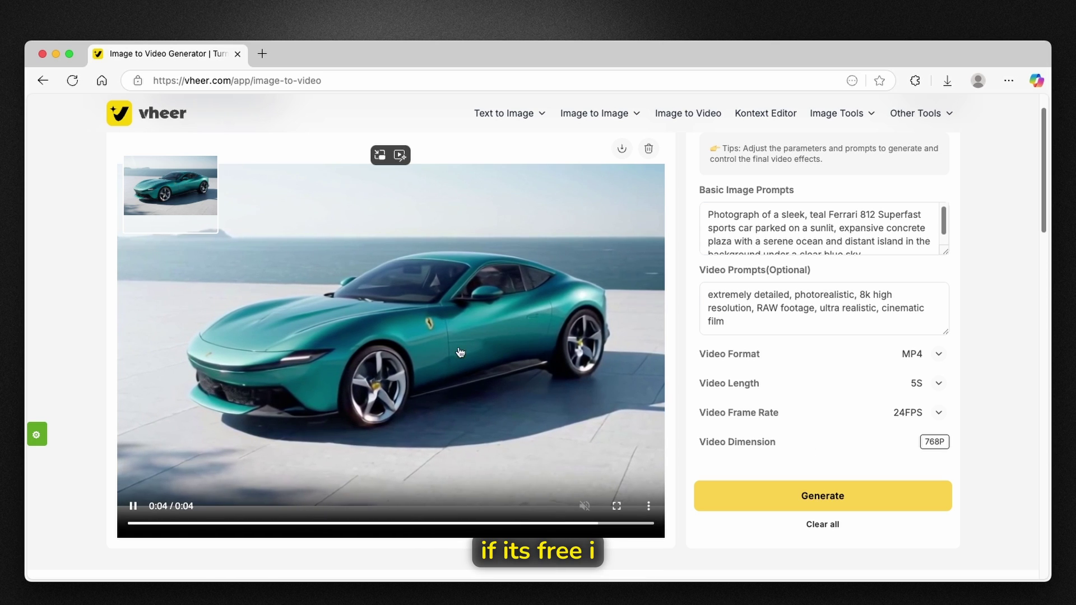
pyautogui.click(130, 507)
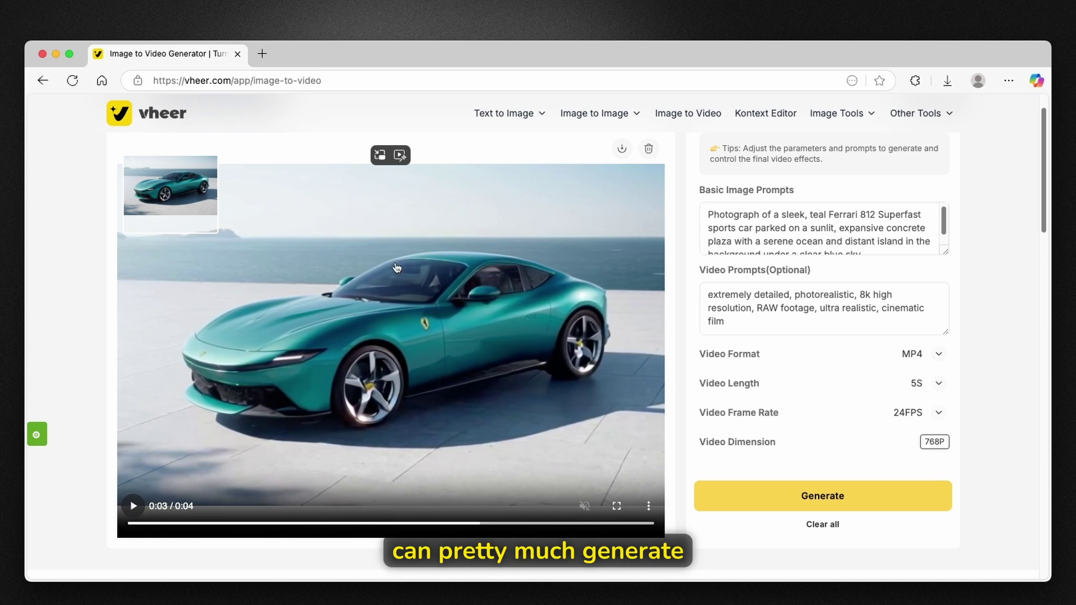
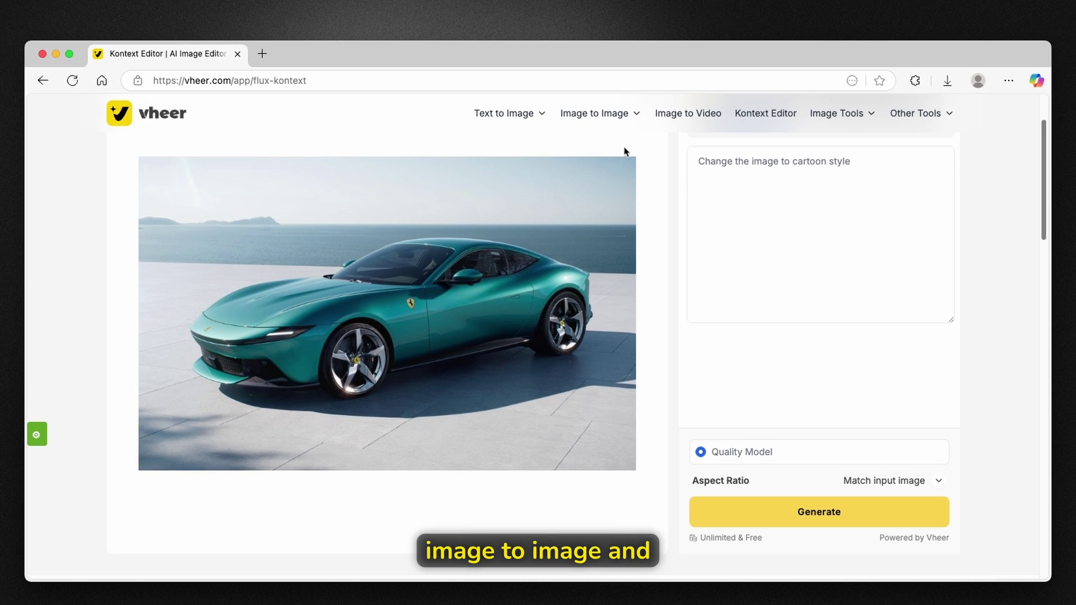
# Step: Enter "Make this ferrari in red color" as the Kontext Editor prompt for the teal Ferrari photo
pyautogui.scroll(2, 661, 250)
pyautogui.click(794, 260)
pyautogui.scroll(-1, 793, 258)
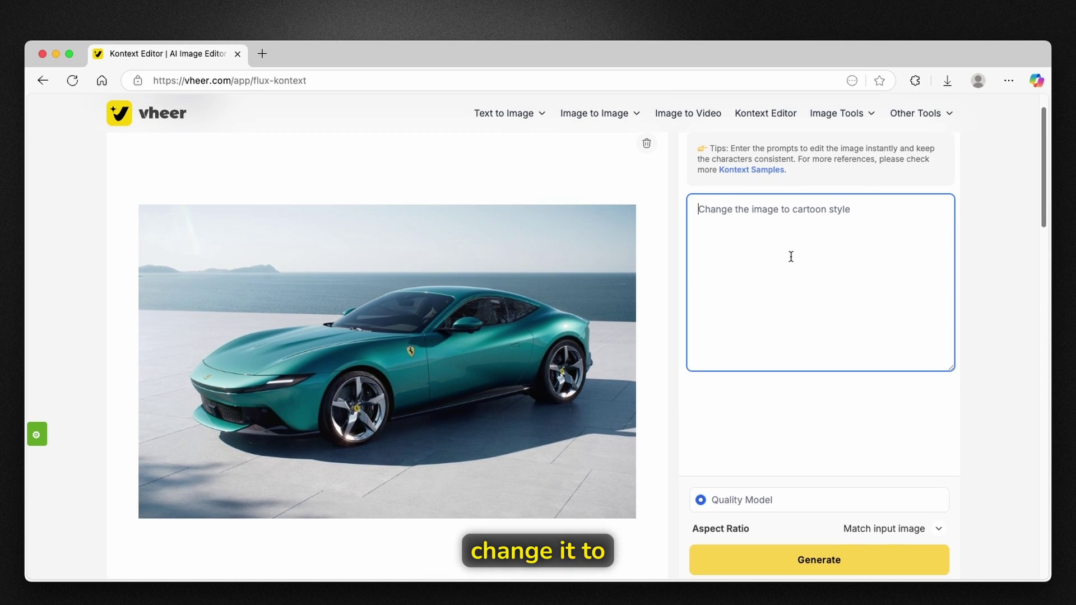
pyautogui.write('Make this ')
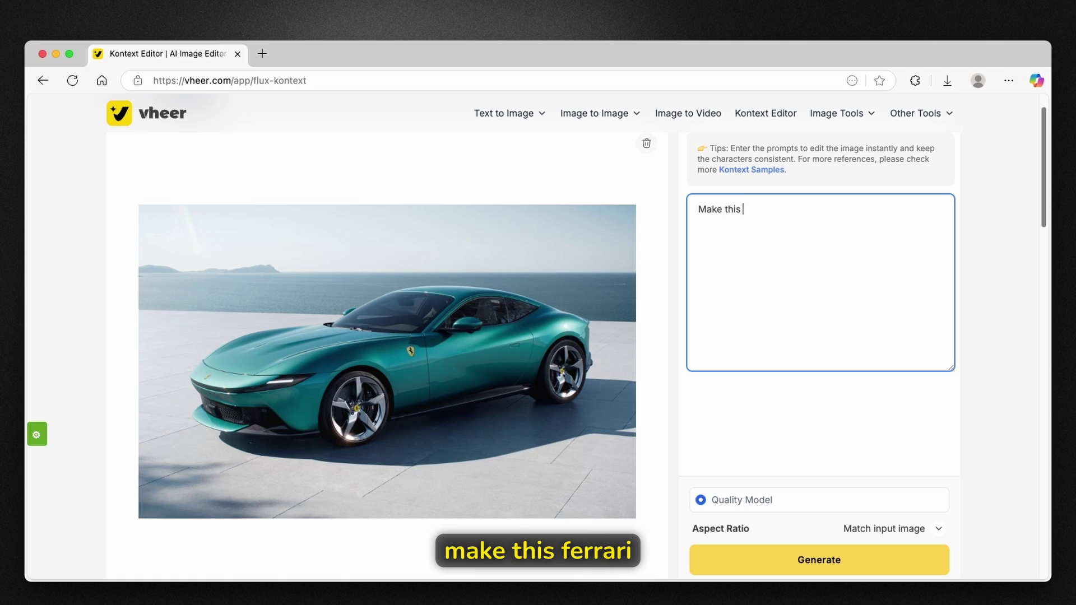
pyautogui.write('ferrari in red color')
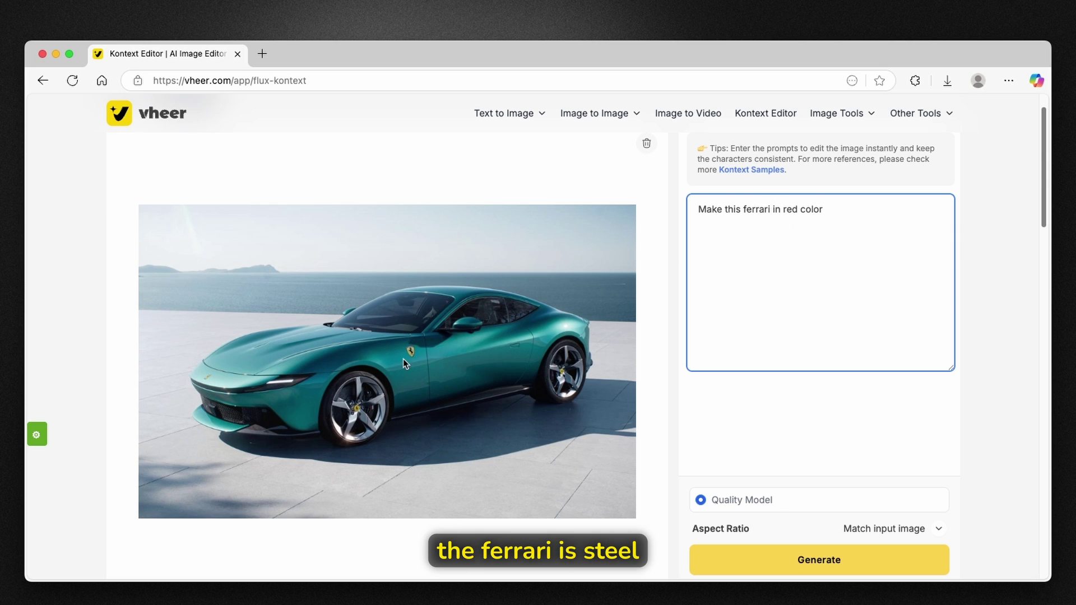
# Step: Look through the aspect ratio options, keeping Match input image, and read the usage note below the generation settings
pyautogui.scroll(-1, 865, 273)
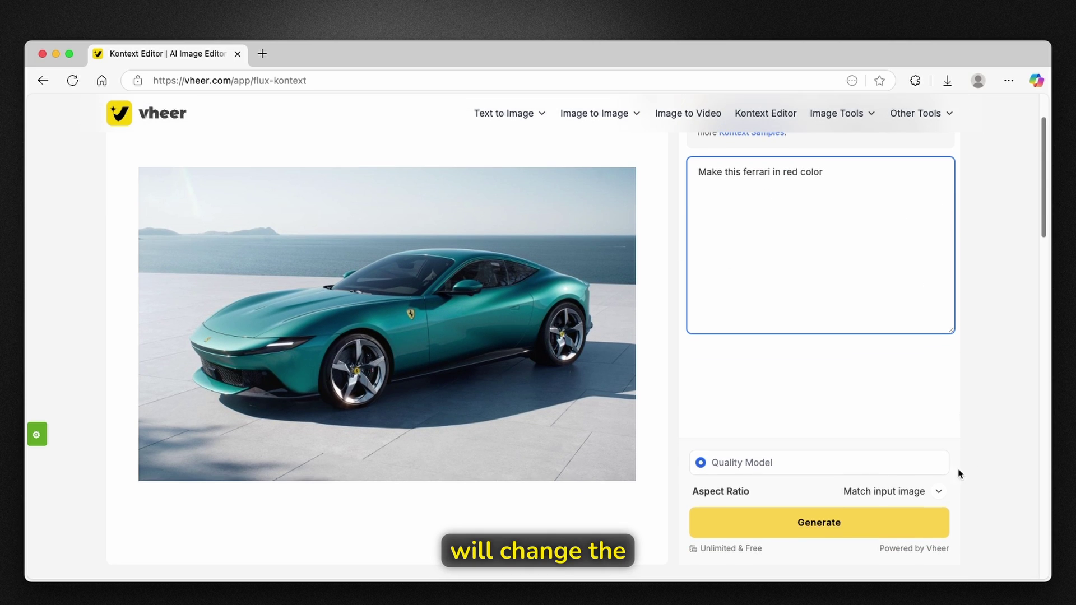
pyautogui.scroll(2, 869, 281)
pyautogui.scroll(-1, 807, 323)
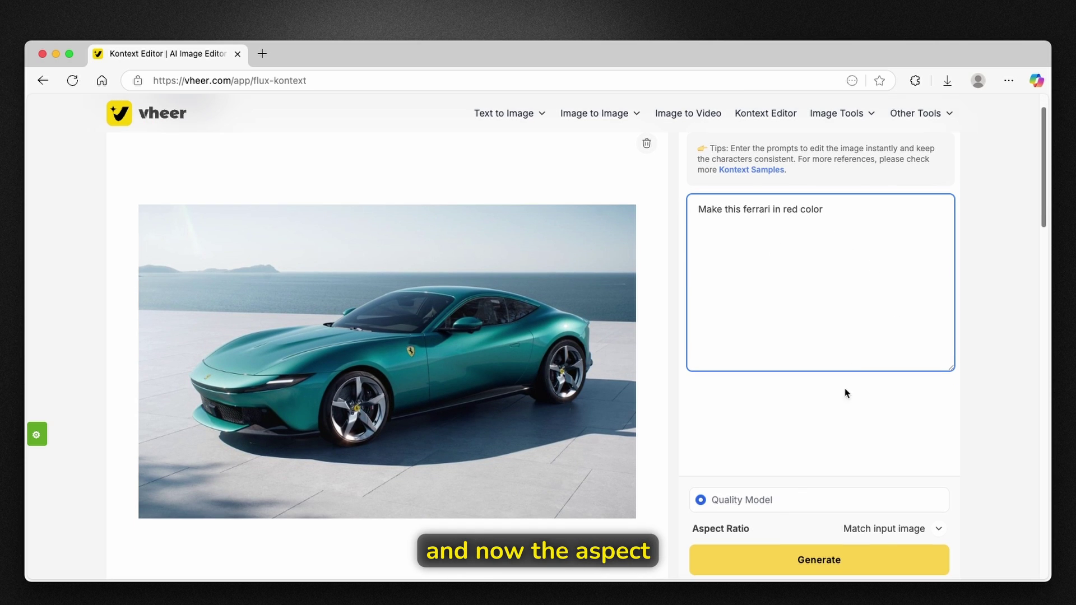
pyautogui.scroll(-2, 783, 506)
pyautogui.click(857, 443)
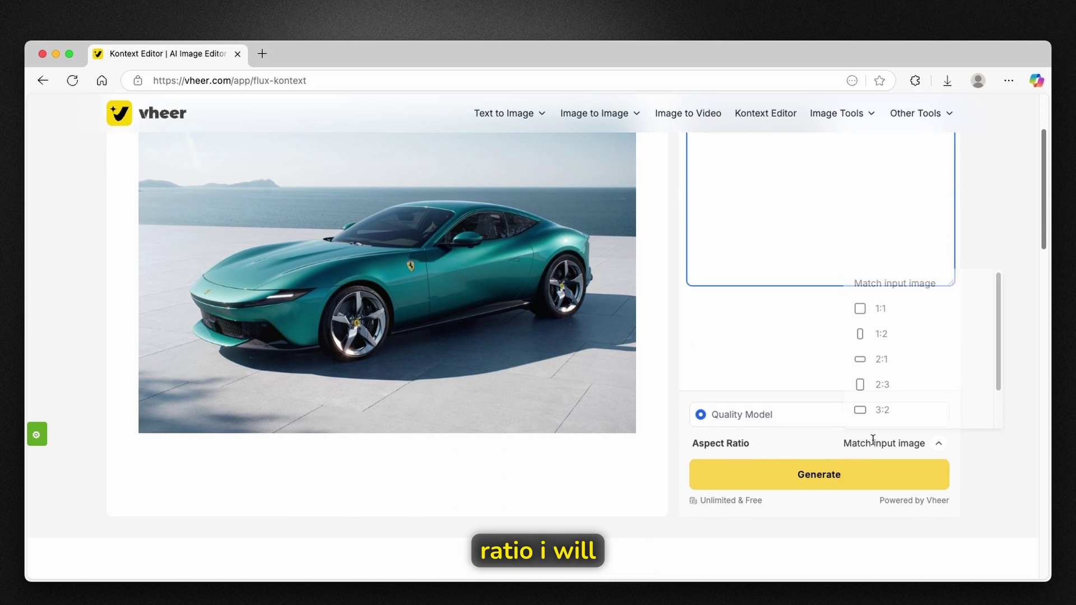
pyautogui.click(935, 443)
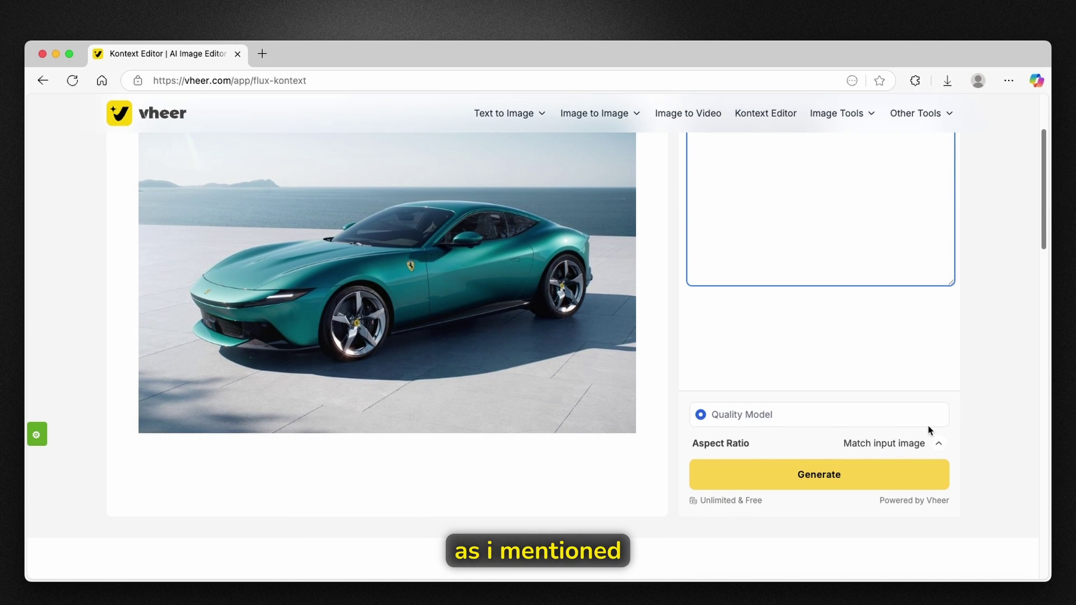
pyautogui.moveTo(702, 500); pyautogui.dragTo(763, 501)
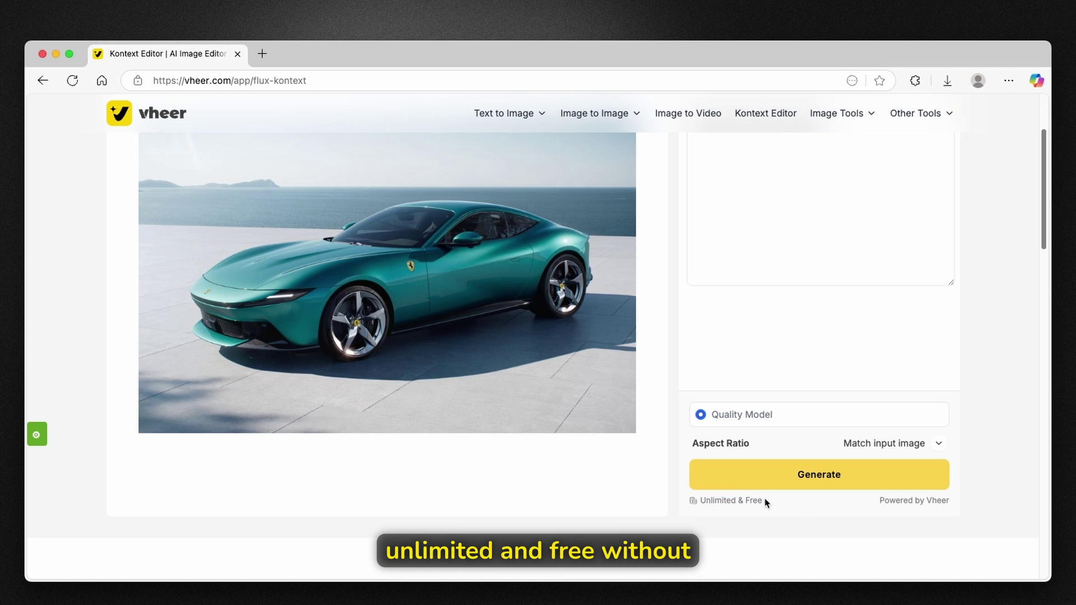
pyautogui.click(761, 501)
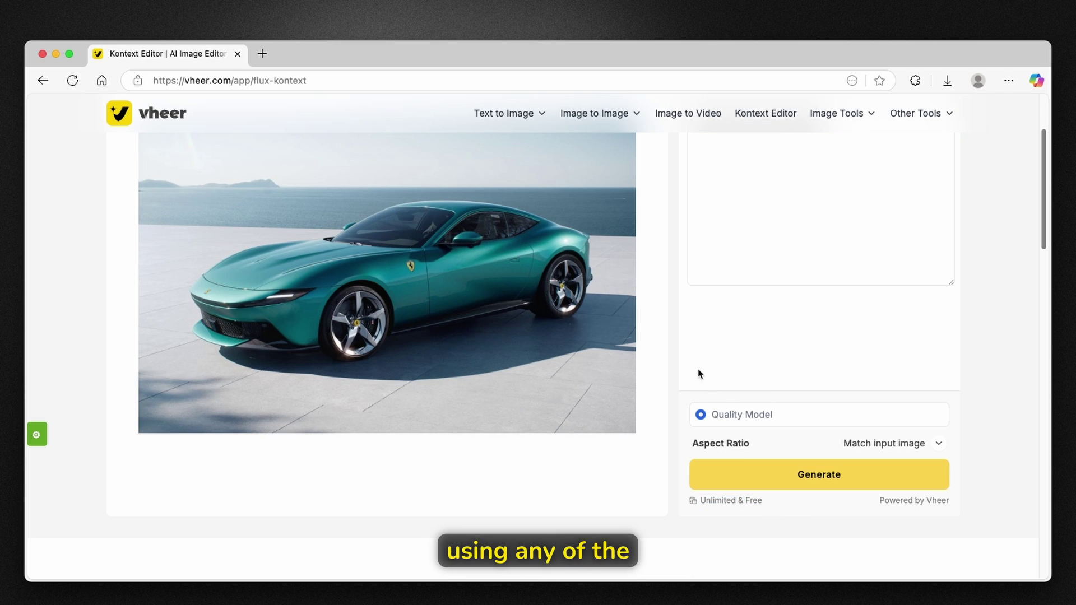
# Step: Generate the recolored Ferrari image and dismiss the upload status notification
pyautogui.click(842, 474)
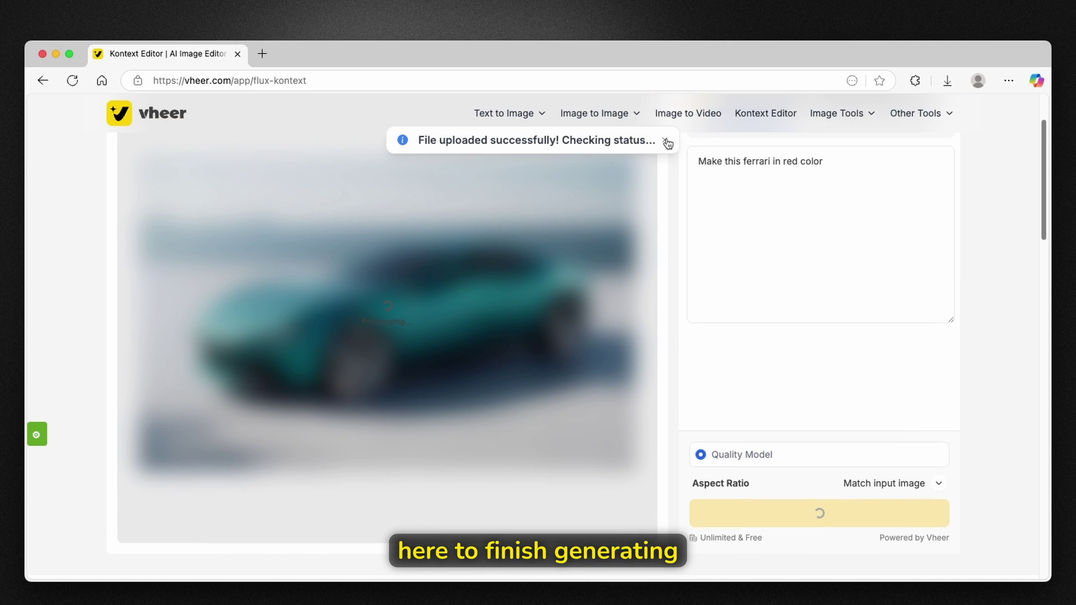
pyautogui.click(665, 142)
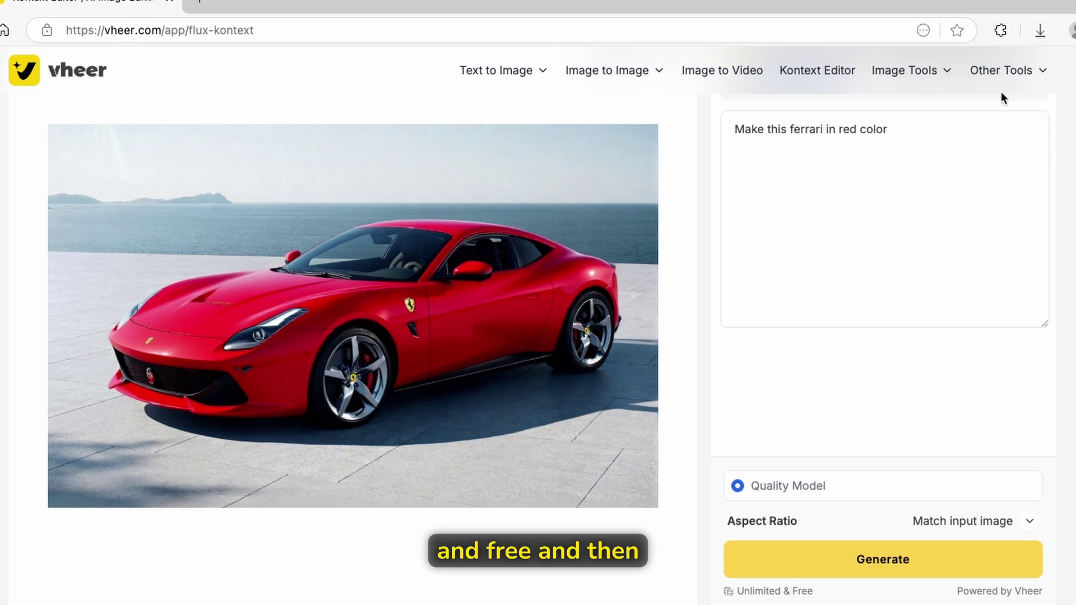
# Step: Look over the file compressors and the fancy text and emoji tools among Vheer's other tools, and close the list
pyautogui.click(1038, 71)
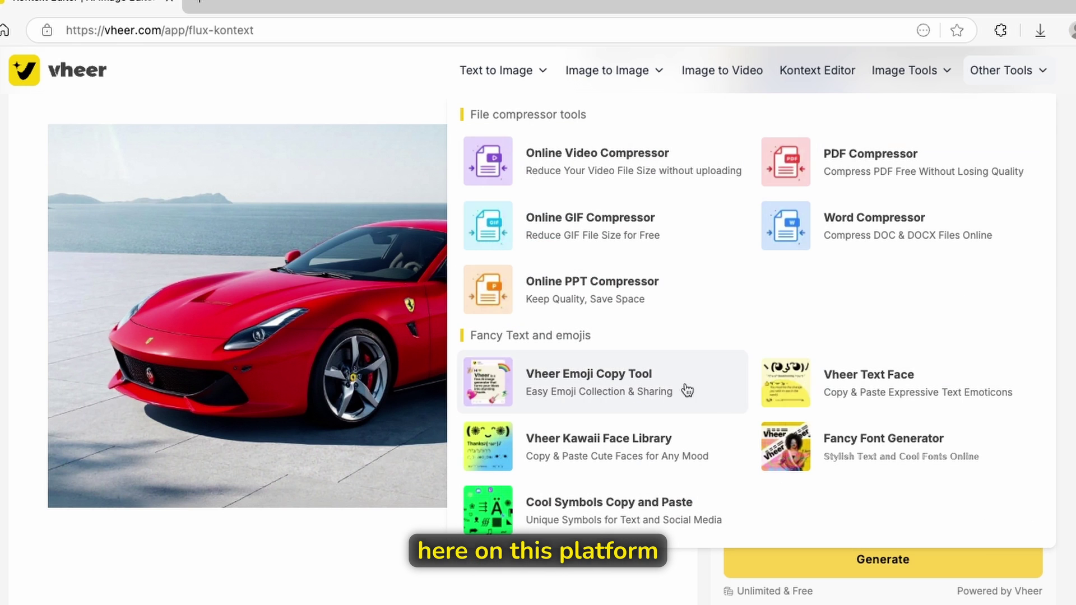
pyautogui.click(330, 86)
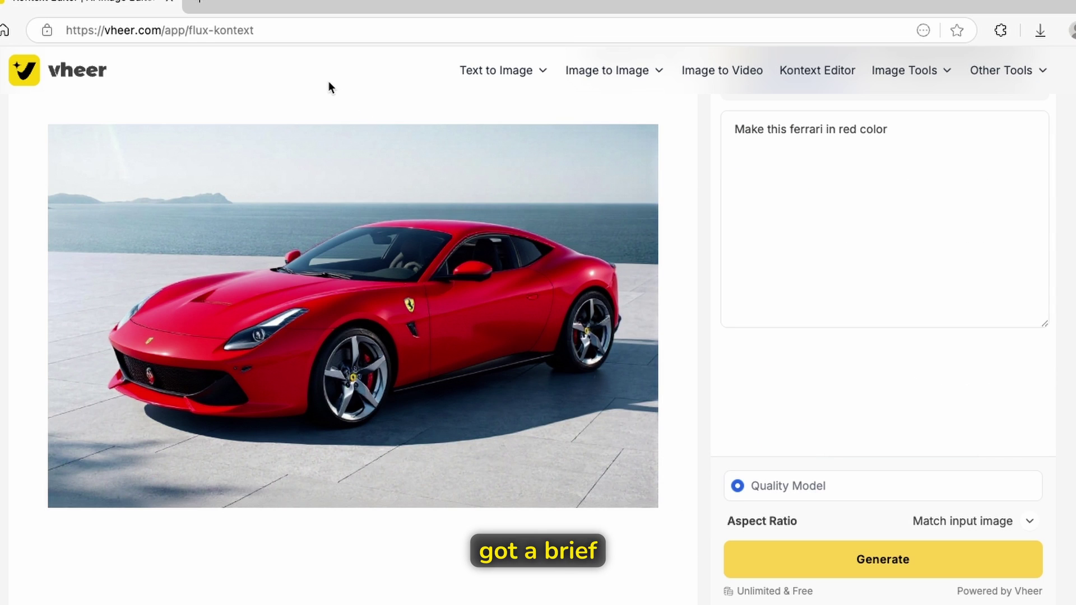